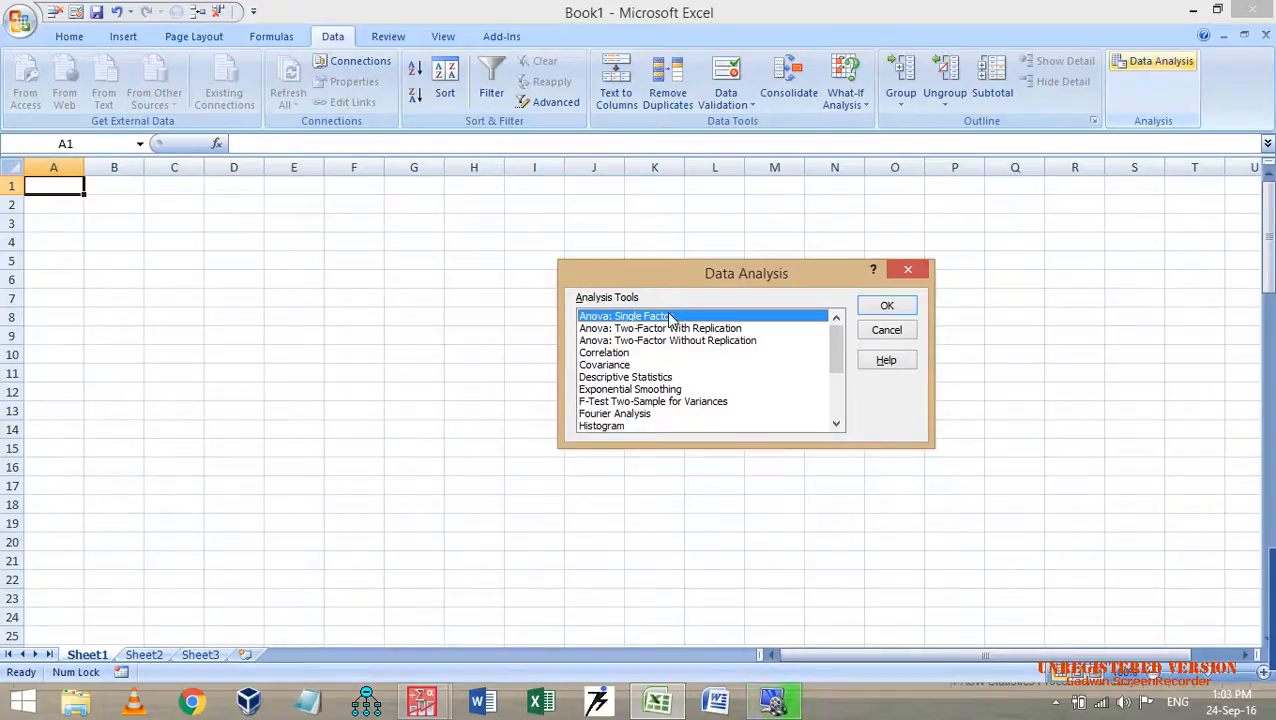
# Dismiss the Data Analysis dialog and switch to the car.sav dataset in PASW Statistics
pyautogui.click(888, 332)
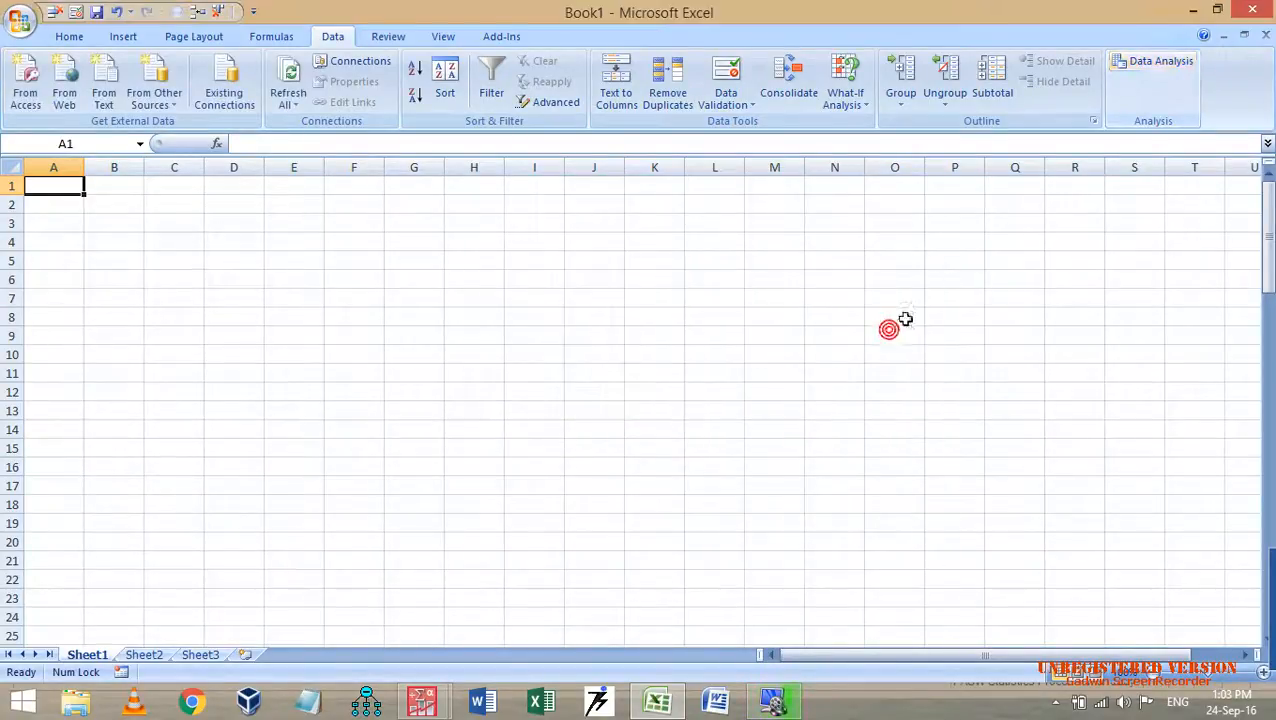
pyautogui.click(1196, 12)
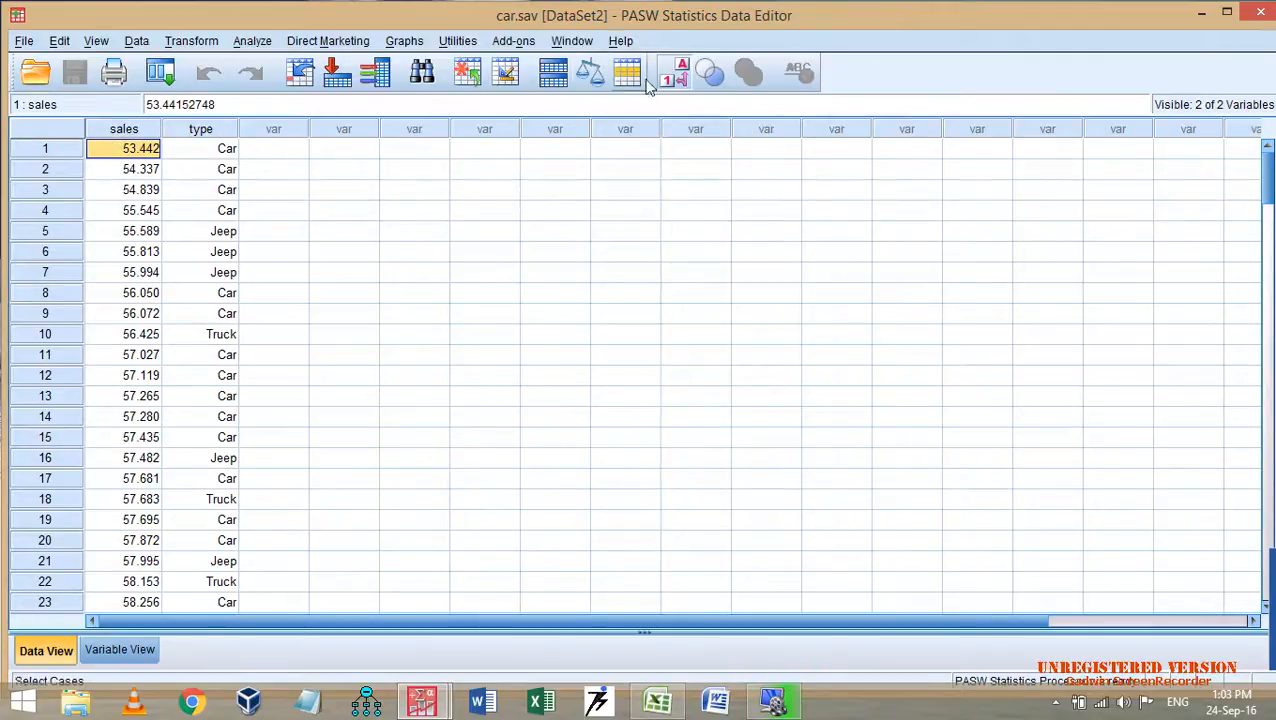
pyautogui.click(682, 76)
pyautogui.click(682, 76)
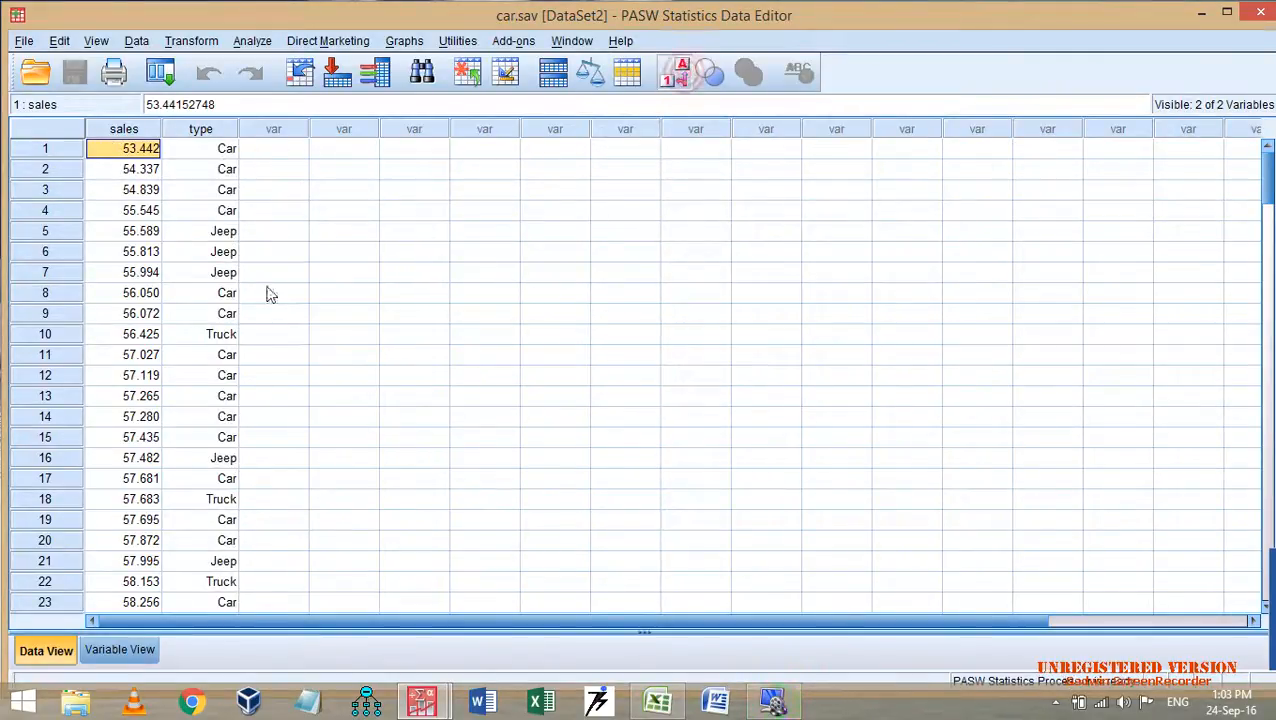
pyautogui.click(248, 44)
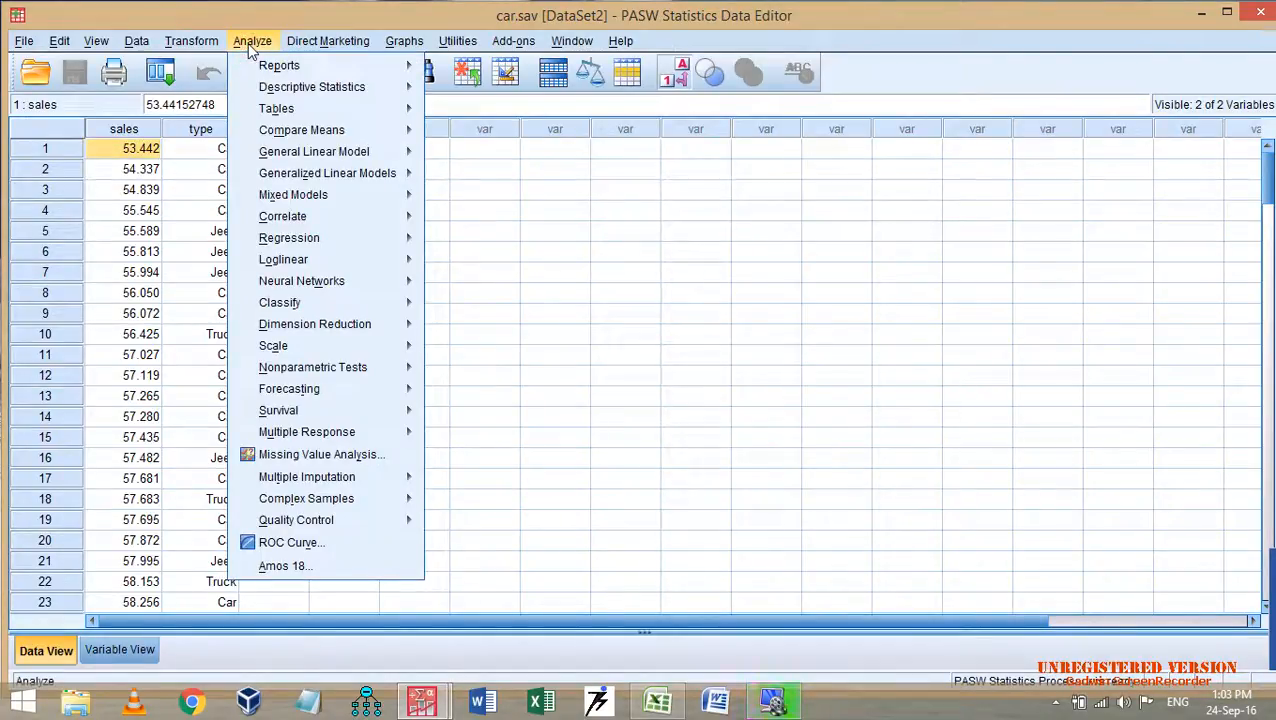
pyautogui.click(570, 192)
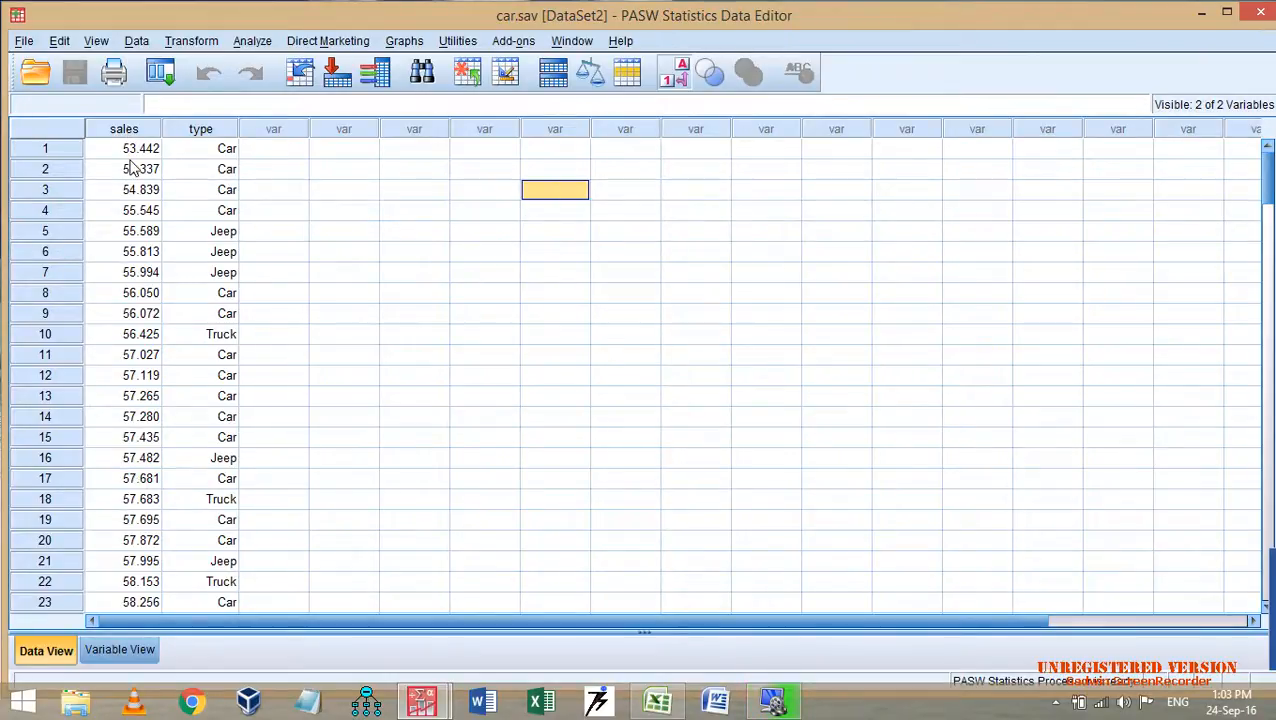
pyautogui.click(124, 129)
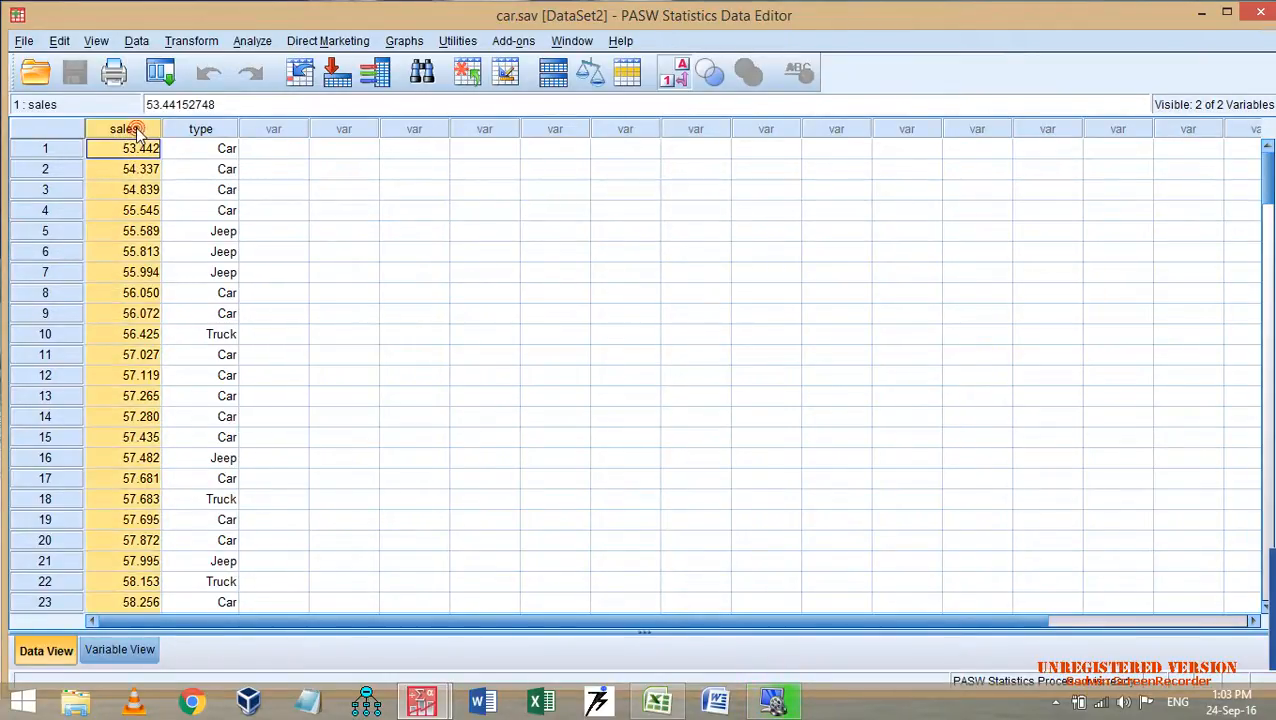
pyautogui.click(215, 129)
# Set up a One-Way ANOVA with Sales in thousands as the dependent variable and Vehicle [type] as the factor
pyautogui.click(252, 41)
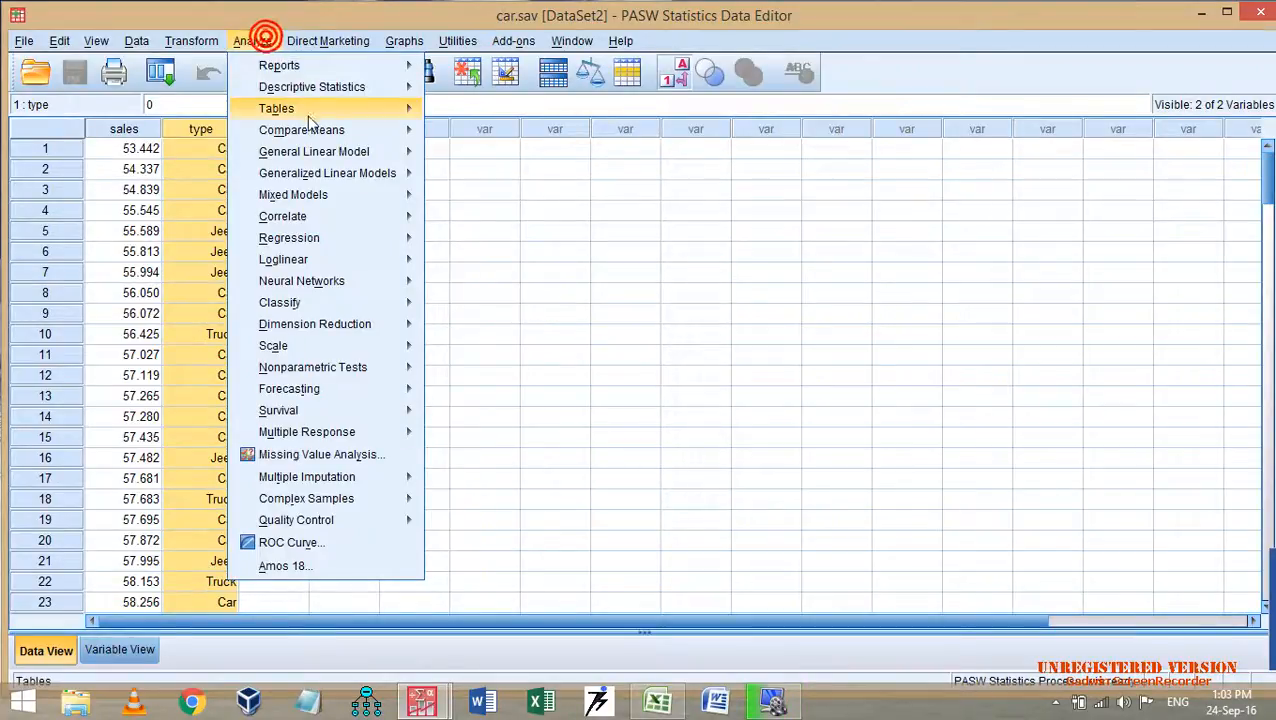
pyautogui.moveTo(330, 140)
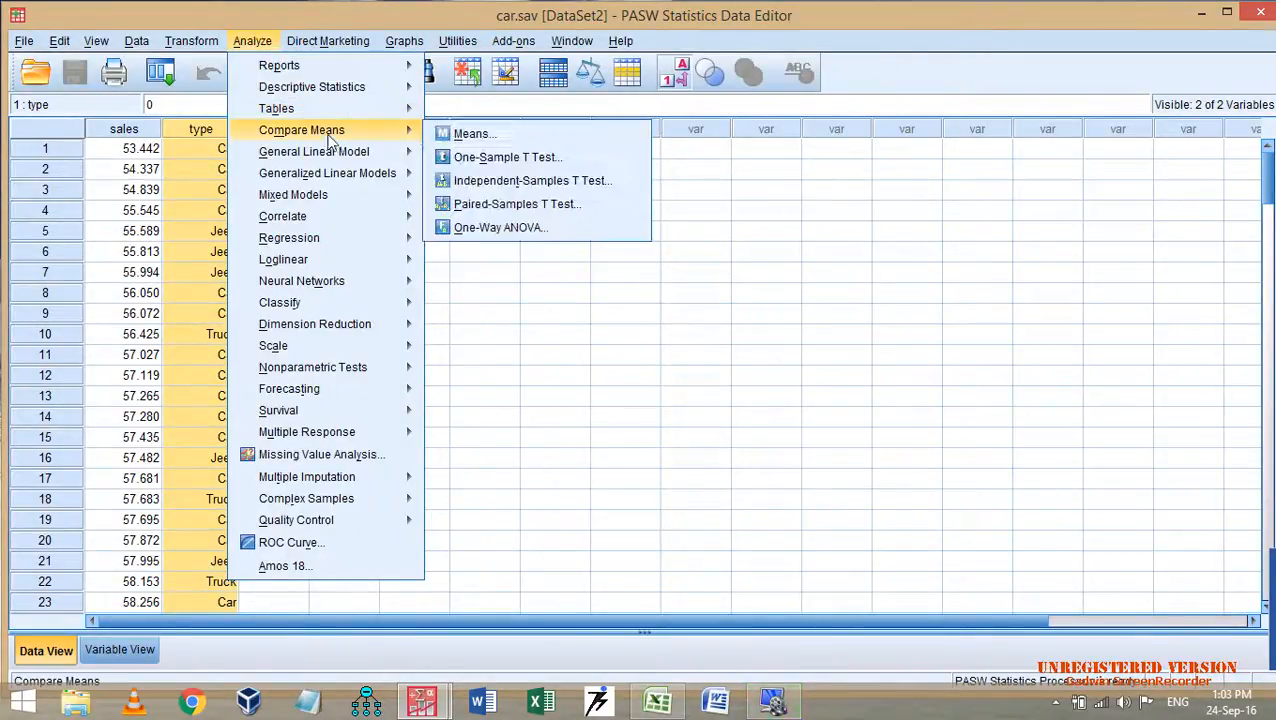
pyautogui.click(552, 228)
pyautogui.click(604, 332)
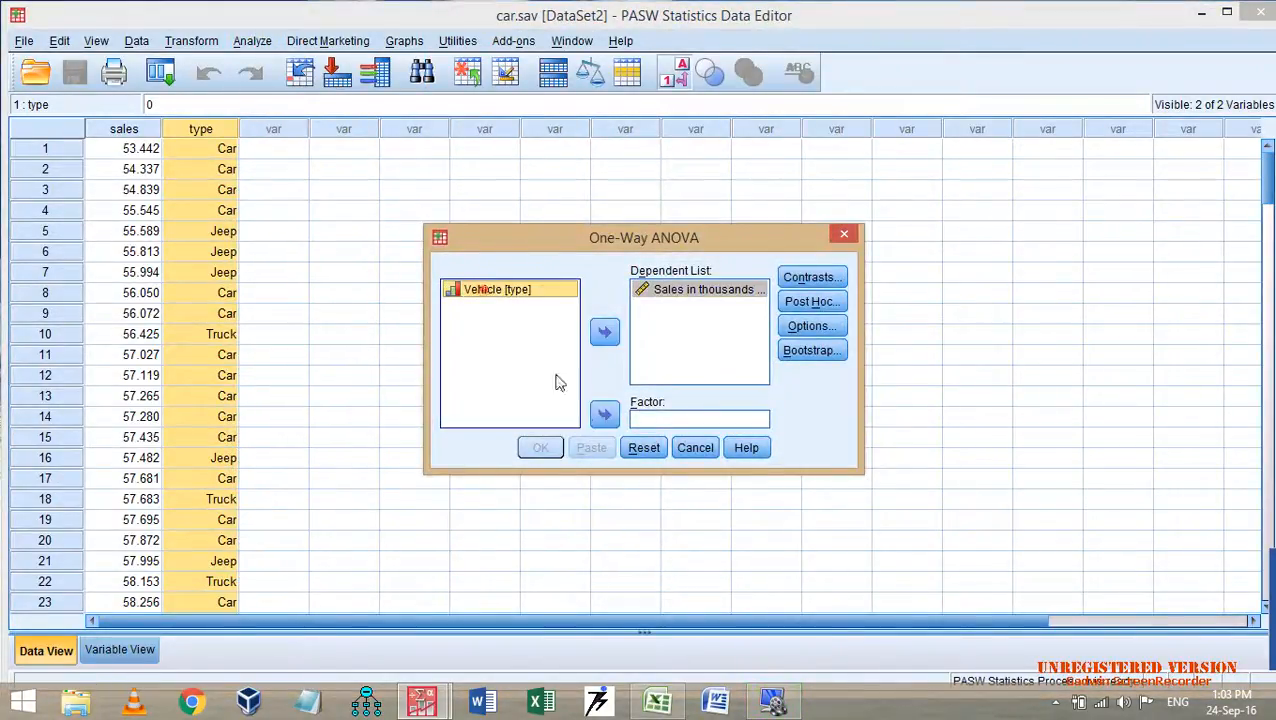
pyautogui.click(482, 290)
pyautogui.click(604, 414)
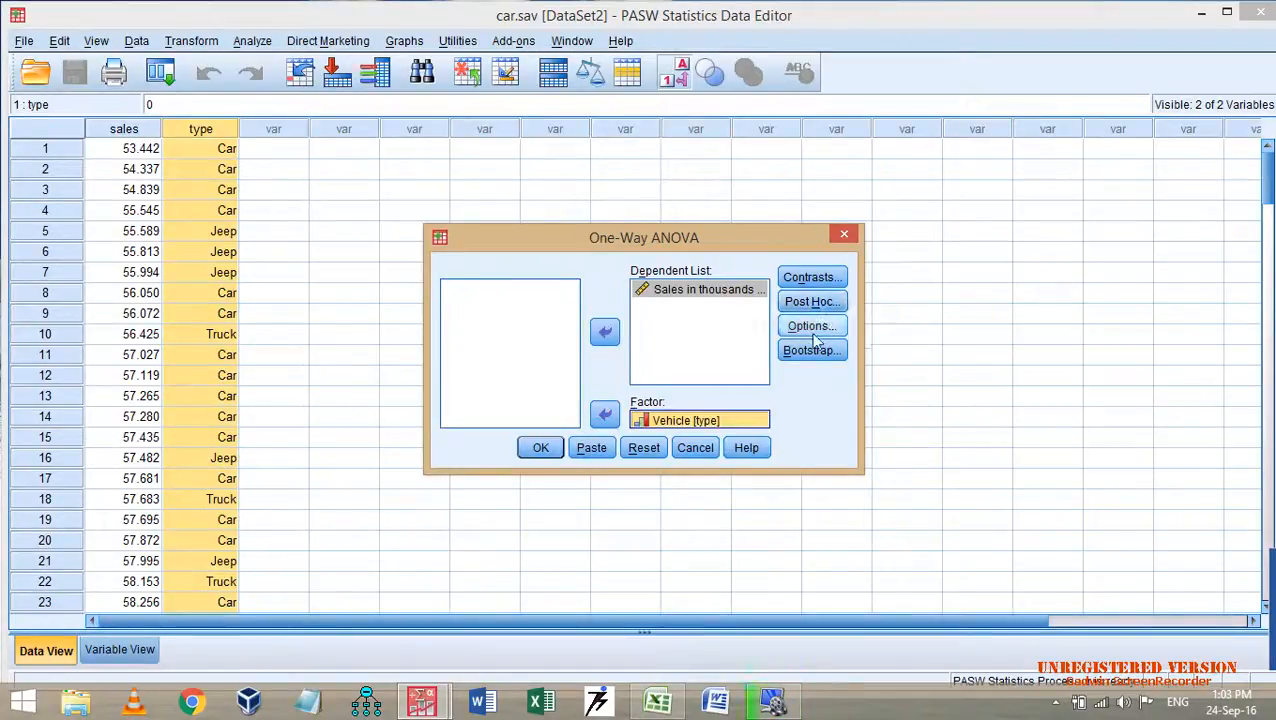
# Include Descriptive statistics in the One-Way ANOVA and run the analysis
pyautogui.click(811, 326)
pyautogui.click(586, 262)
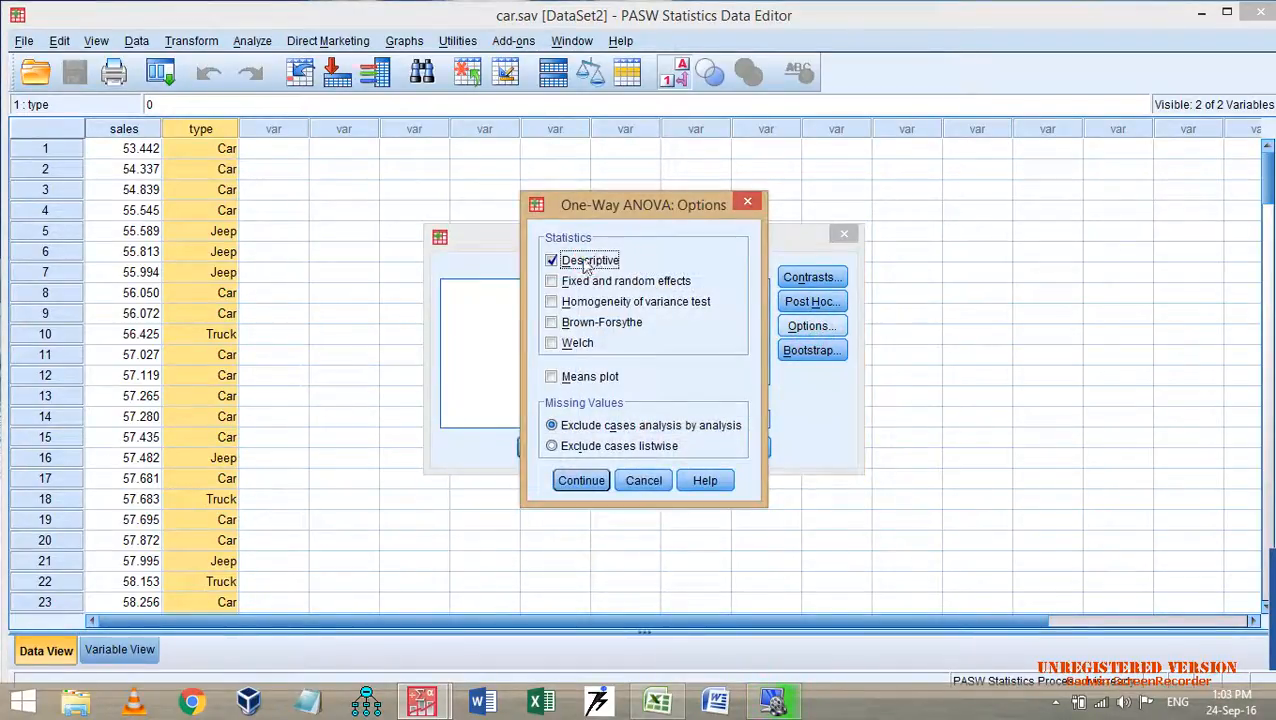
pyautogui.click(593, 481)
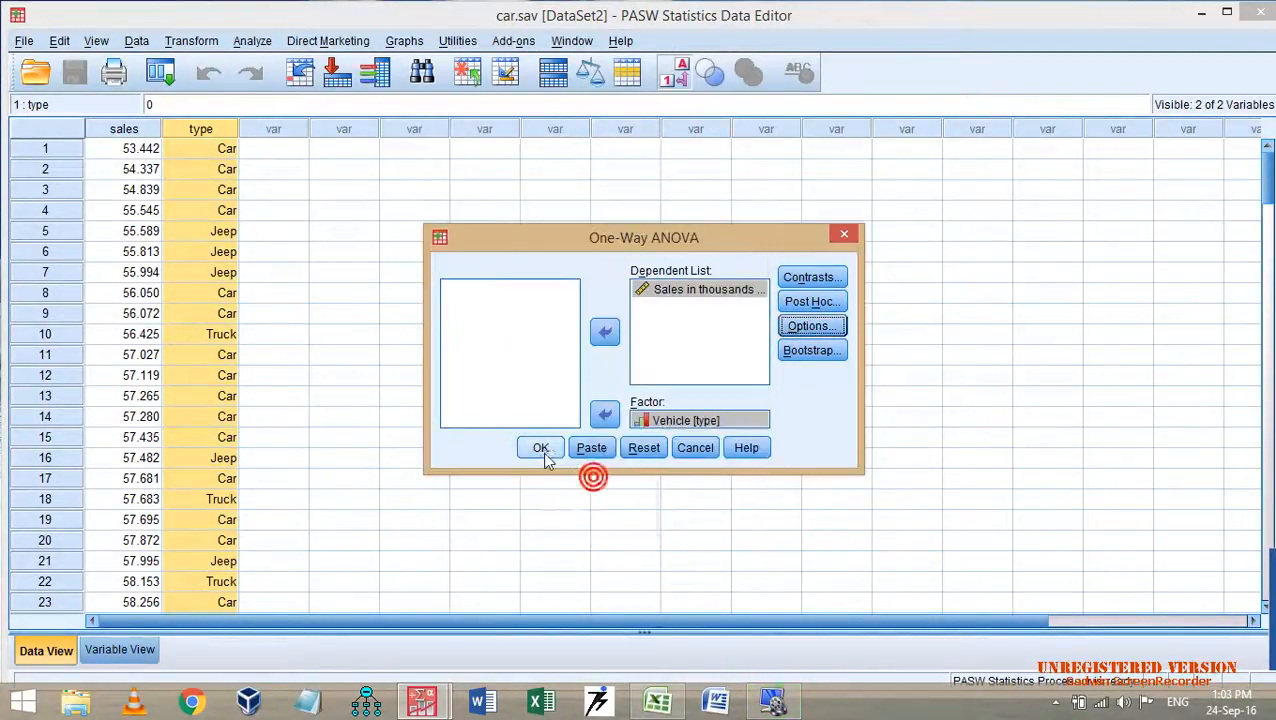
pyautogui.click(535, 450)
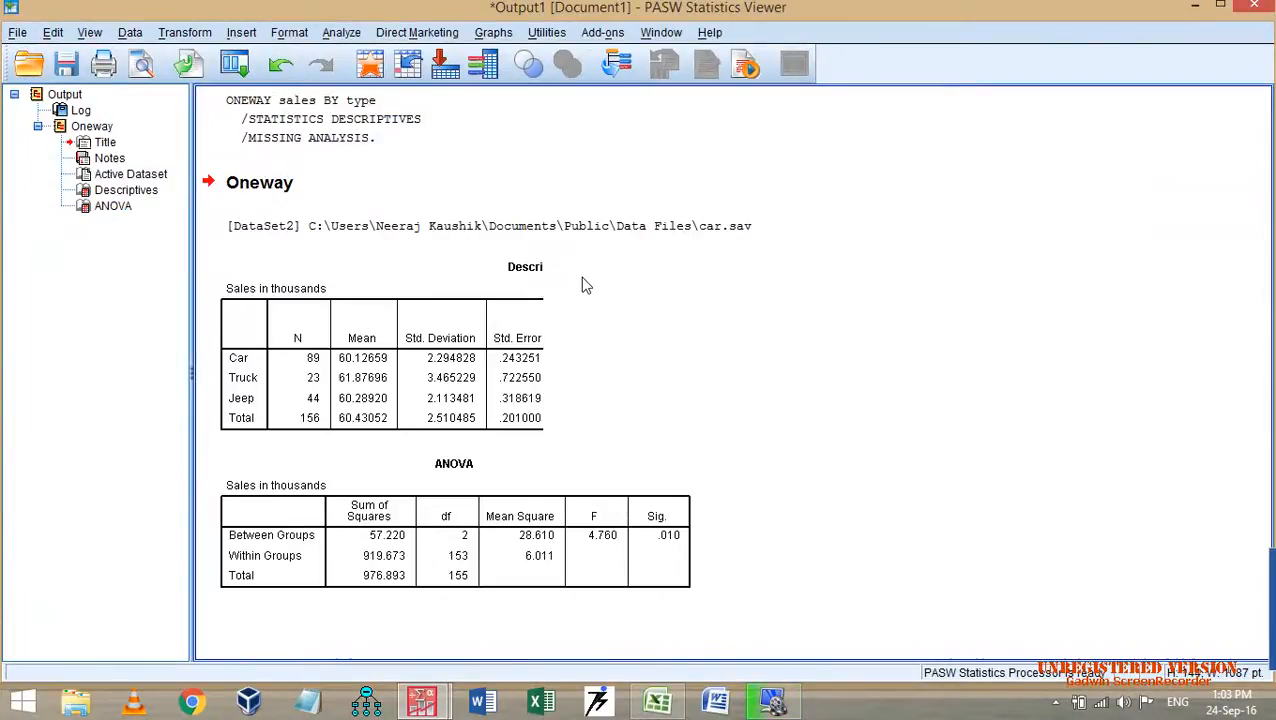
pyautogui.click(392, 362)
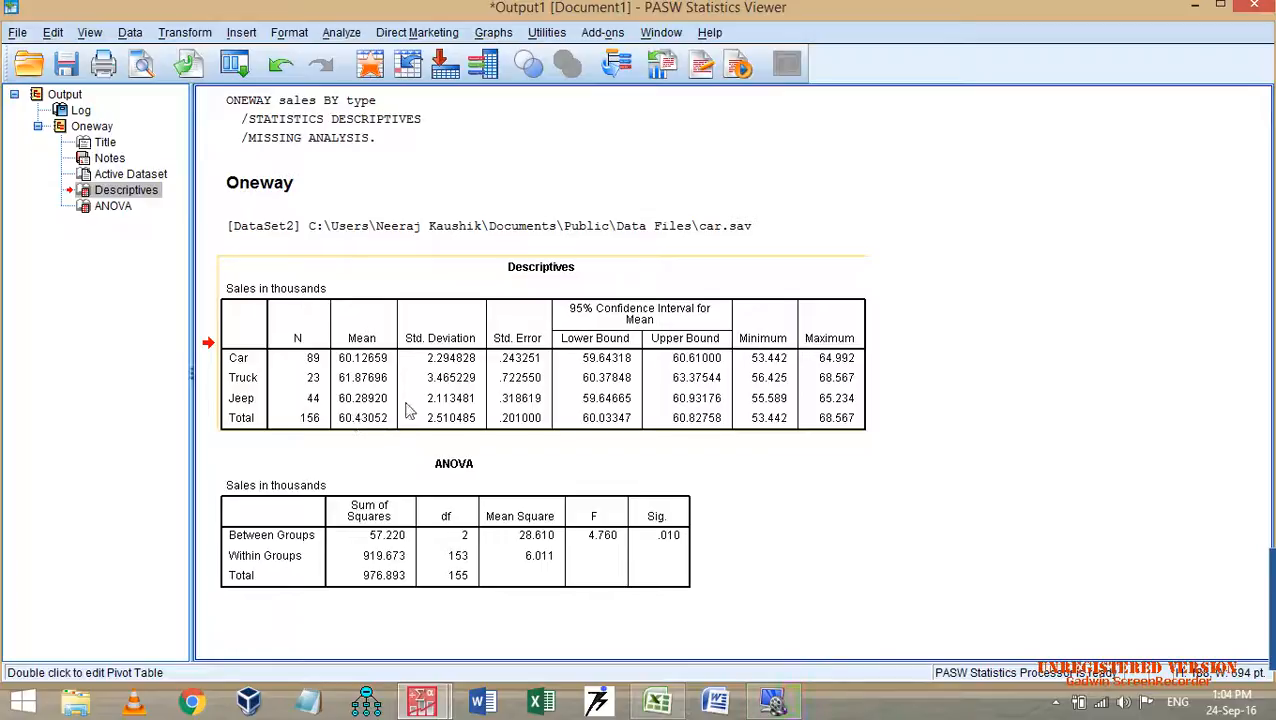
# Copy the sales and type columns from car.sav and paste them at A1 of Sheet1 in Excel
pyautogui.moveTo(421, 700)
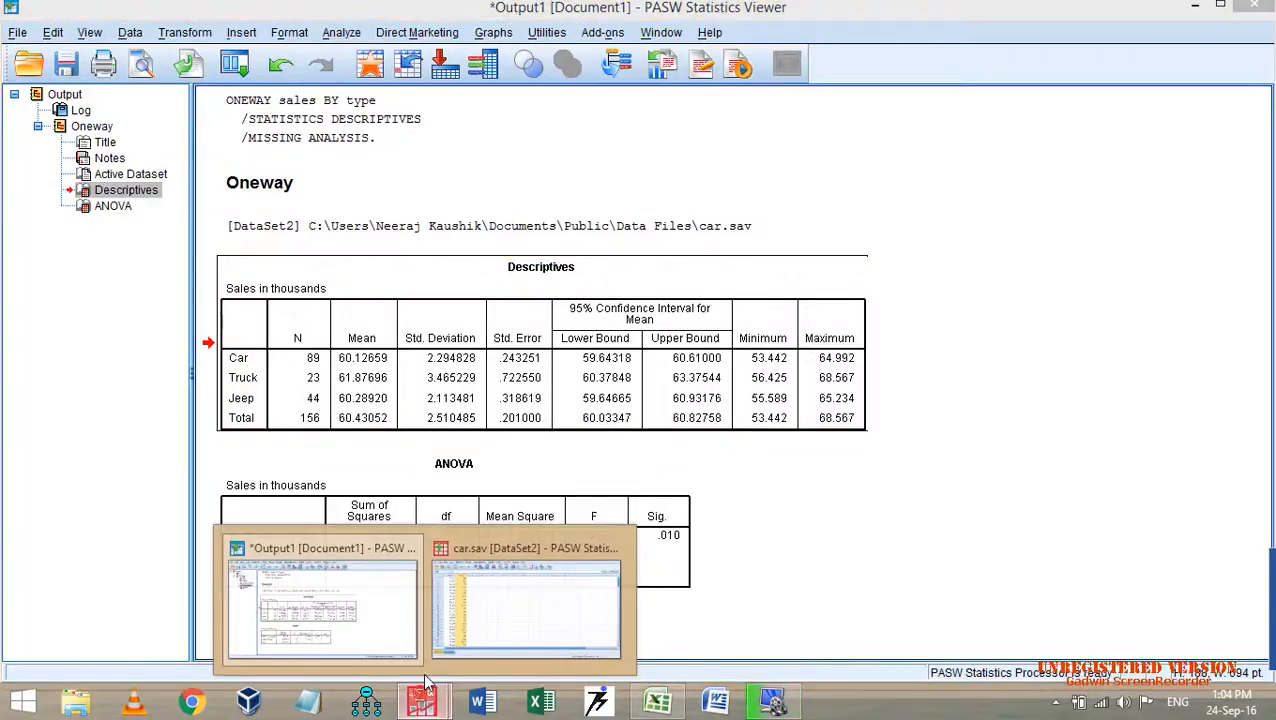
pyautogui.click(474, 607)
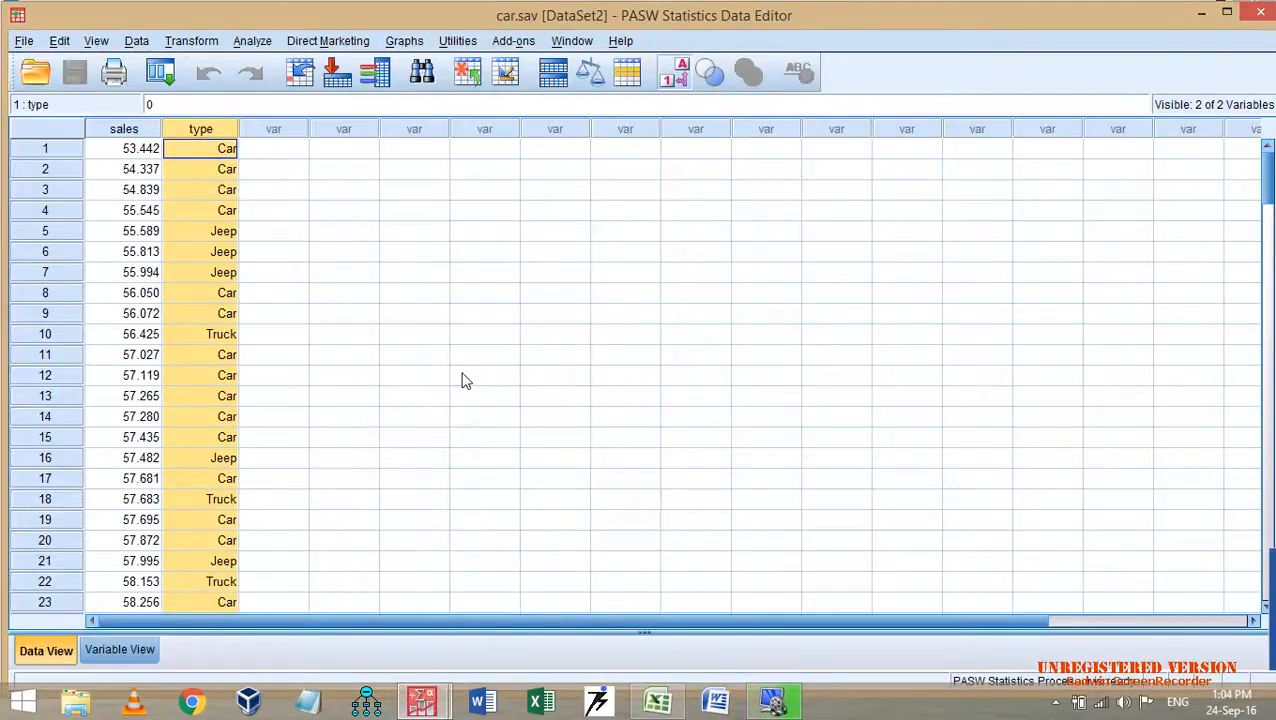
pyautogui.click(126, 132)
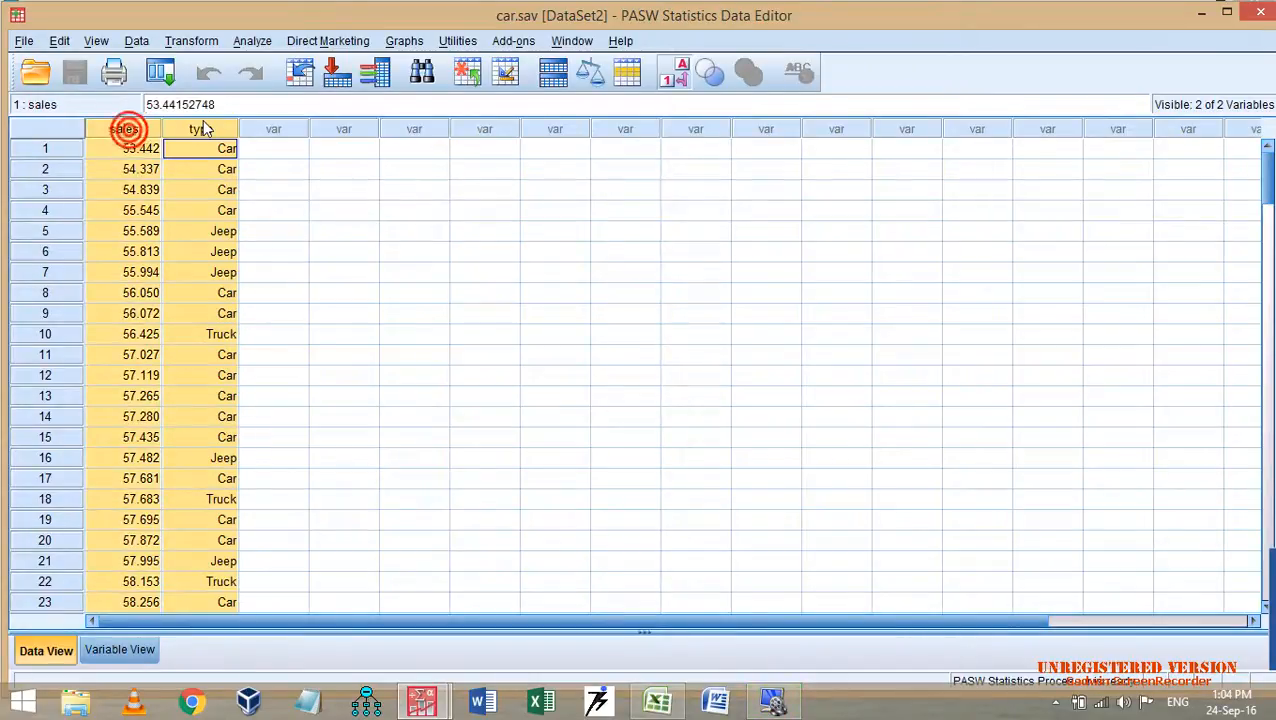
pyautogui.rightClick(202, 129)
pyautogui.click(285, 168)
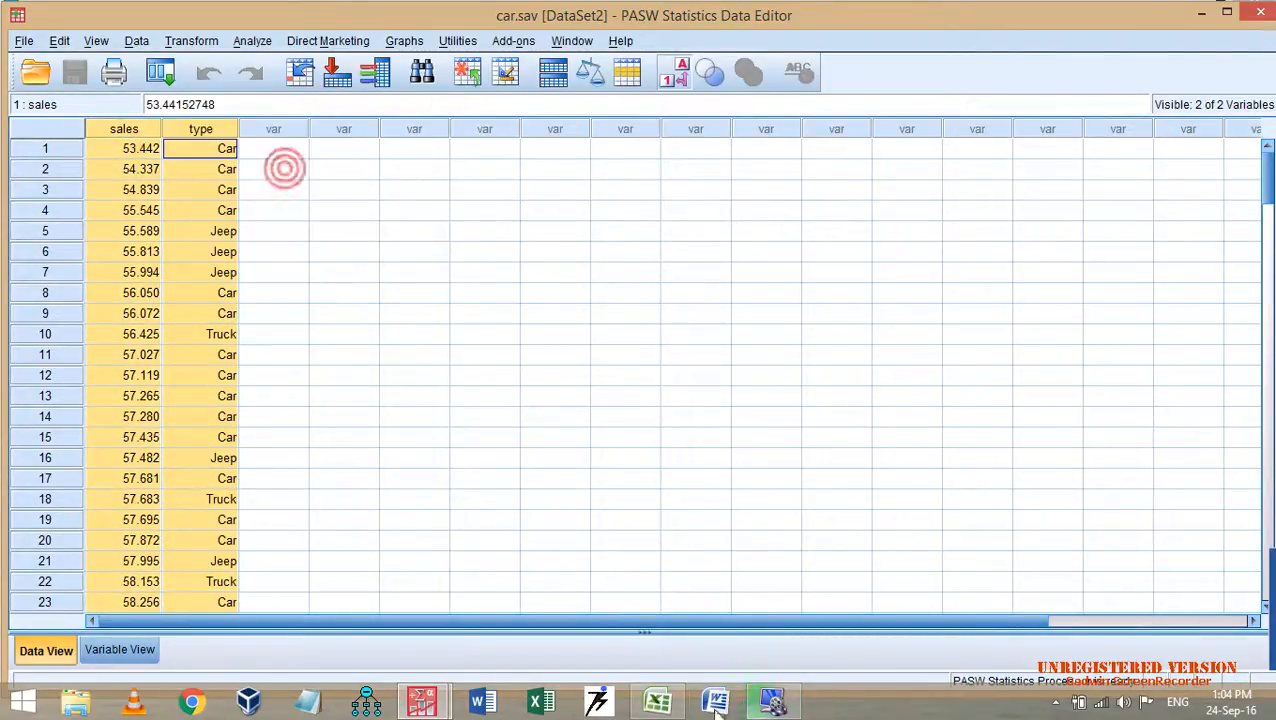
pyautogui.click(658, 703)
pyautogui.hotkey('ctrl', 'v')
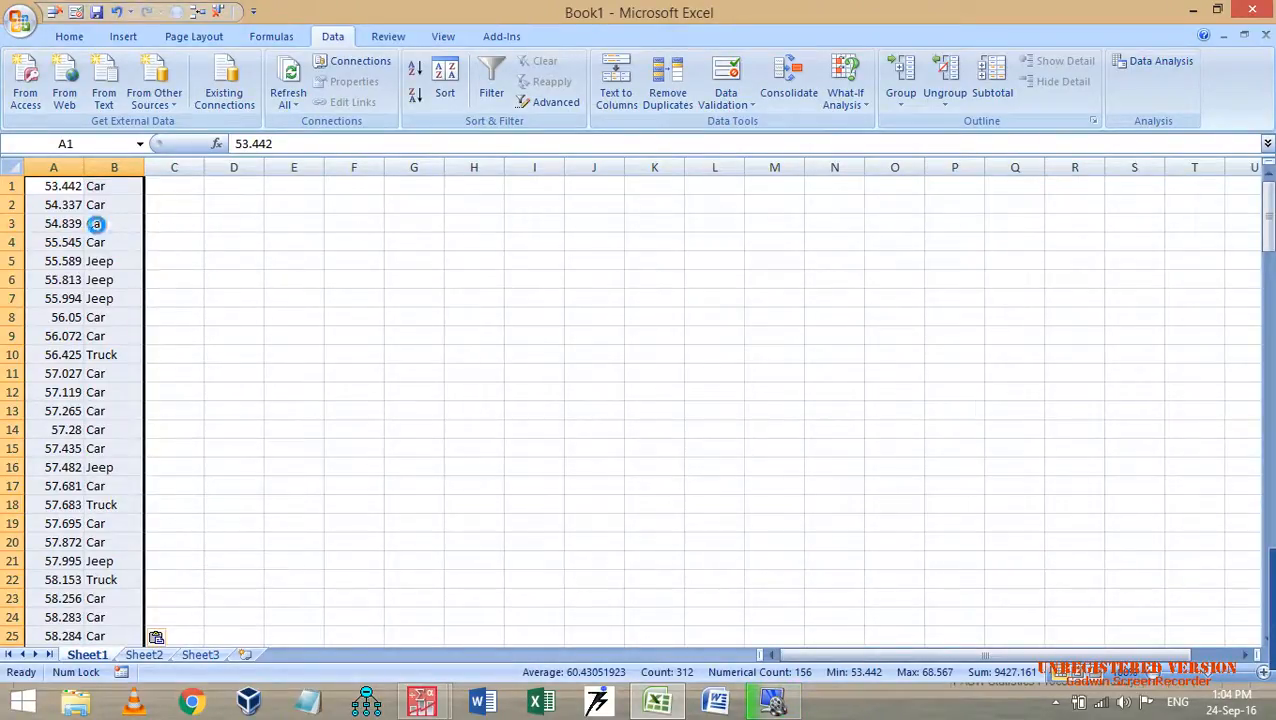
# Move the pasted data down one row so that it starts at A2
pyautogui.hotkey('ctrl', 'c')
pyautogui.press('Down')
pyautogui.press('Return')
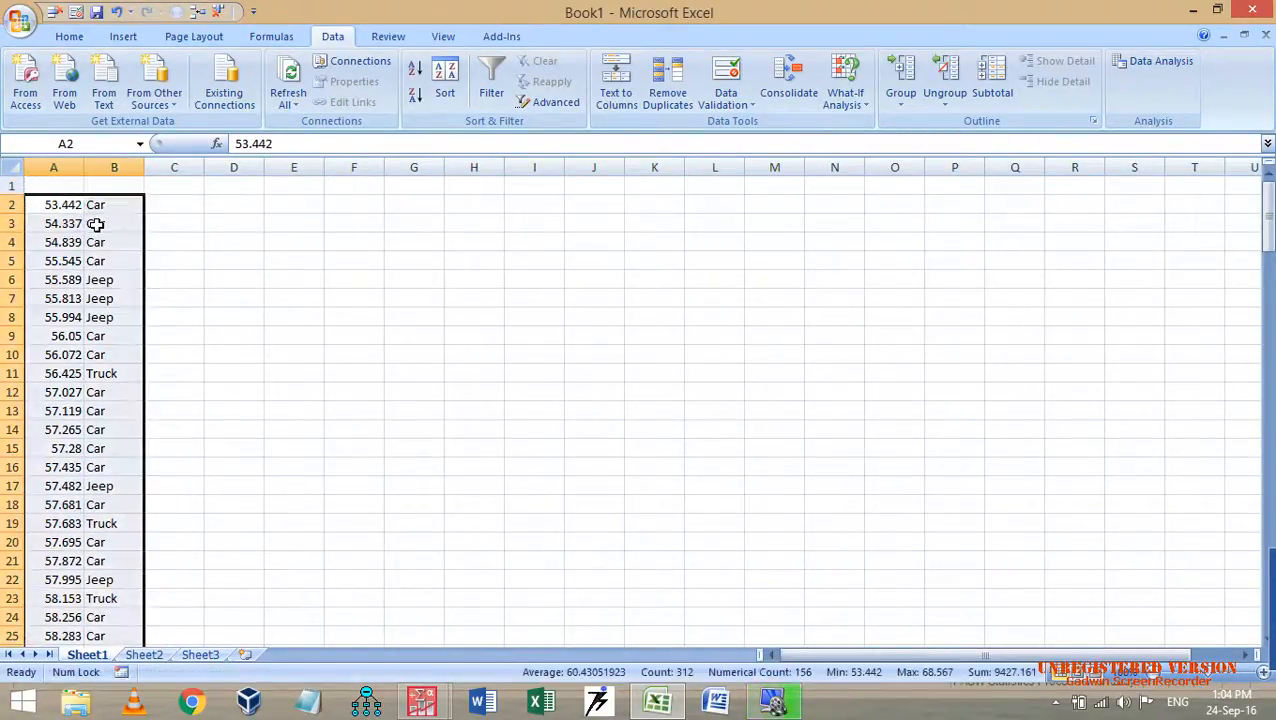
# Enter the column headers Sales in A1 and Type in B1
pyautogui.press('Up')
pyautogui.write('S')
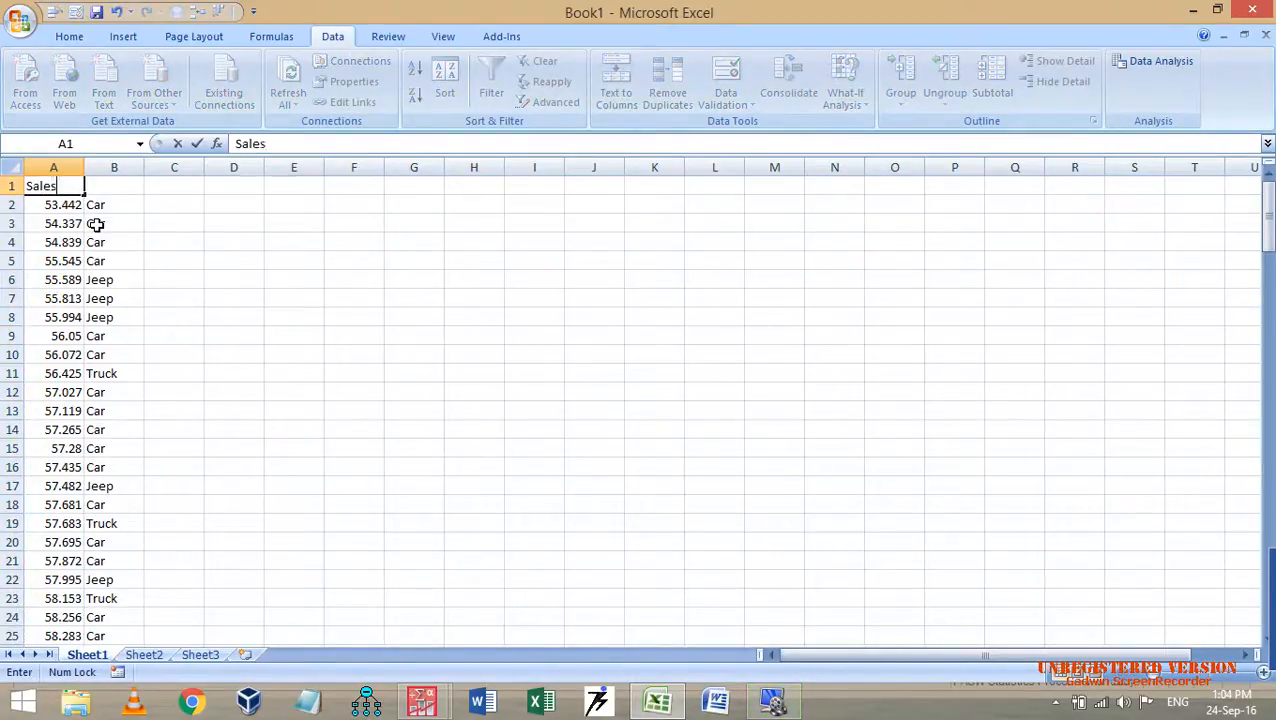
pyautogui.write('ales')
pyautogui.press('Tab')
pyautogui.write('Typ')
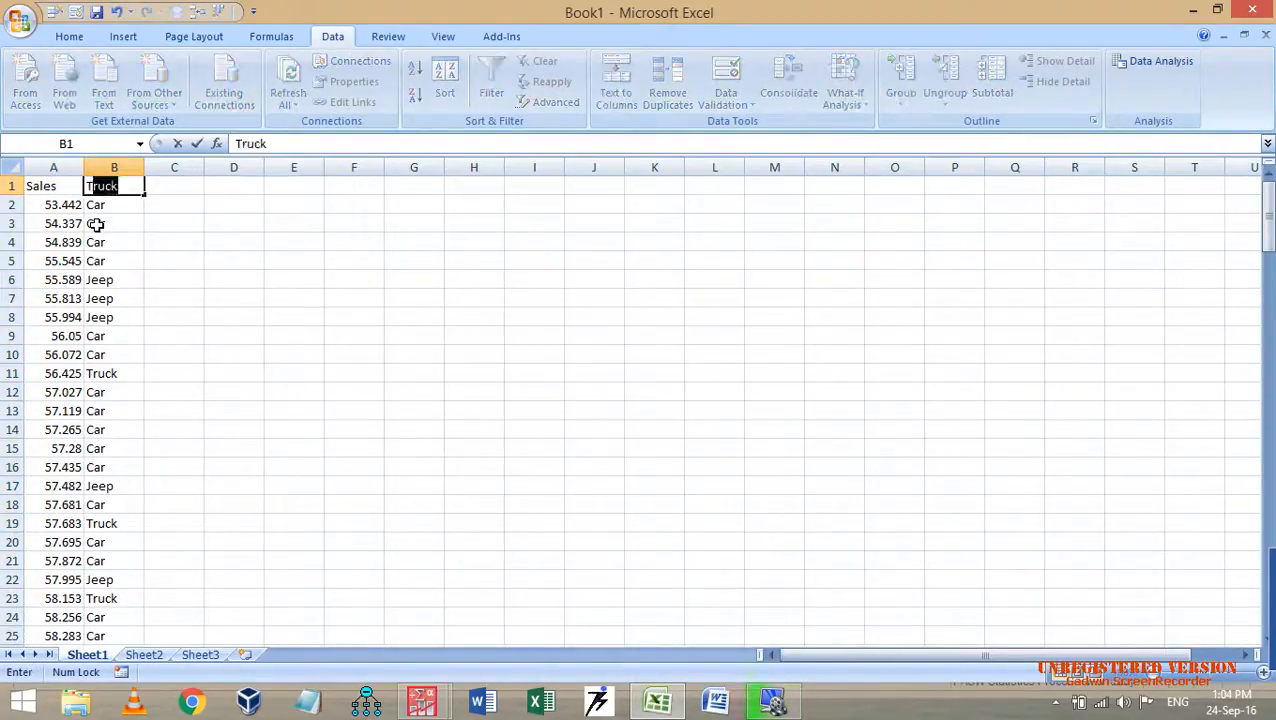
pyautogui.click(208, 262)
# Examine how the sales values and vehicle types are arranged in columns A and B
pyautogui.scroll(-9, 111, 382)
pyautogui.scroll(-7, 111, 382)
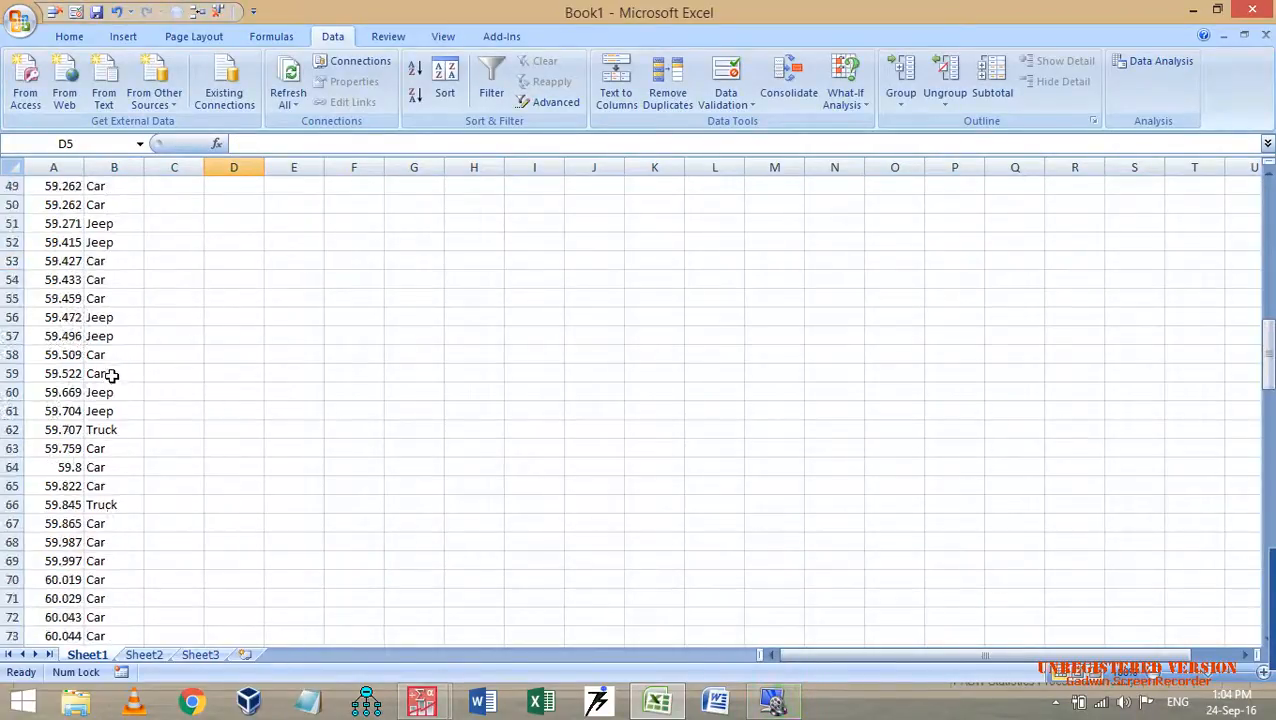
pyautogui.scroll(16, 110, 378)
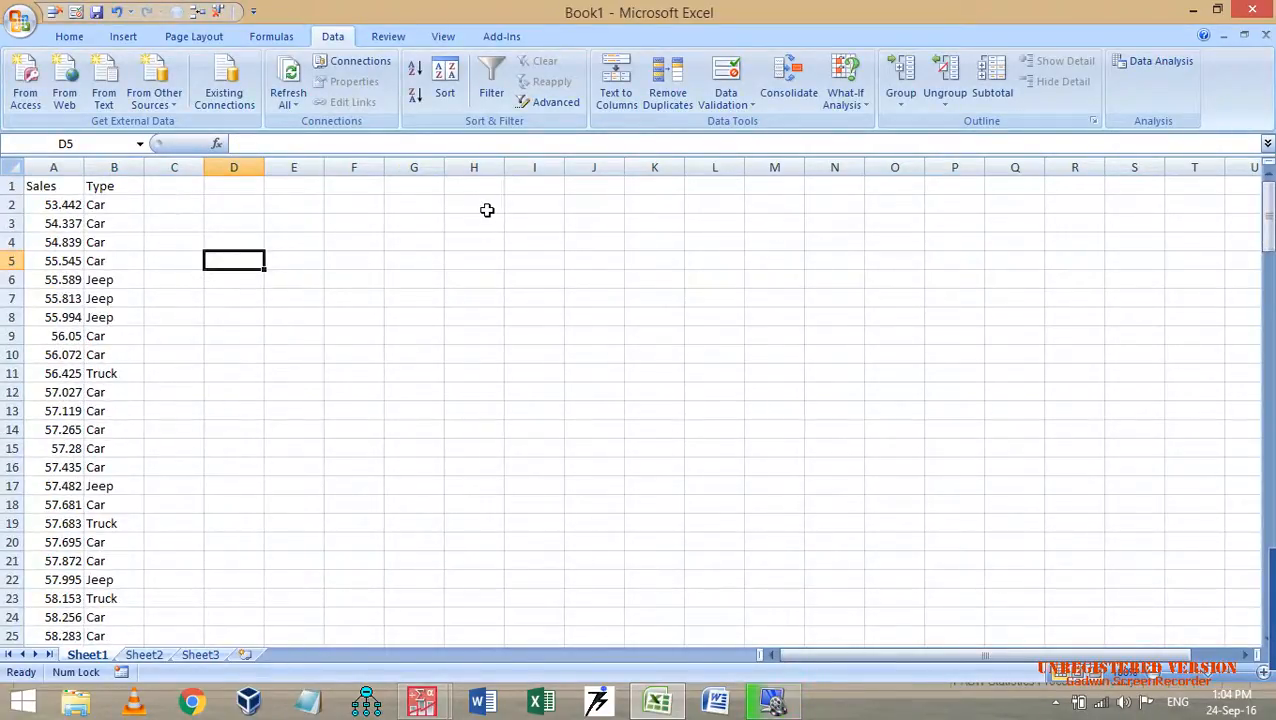
pyautogui.click(463, 187)
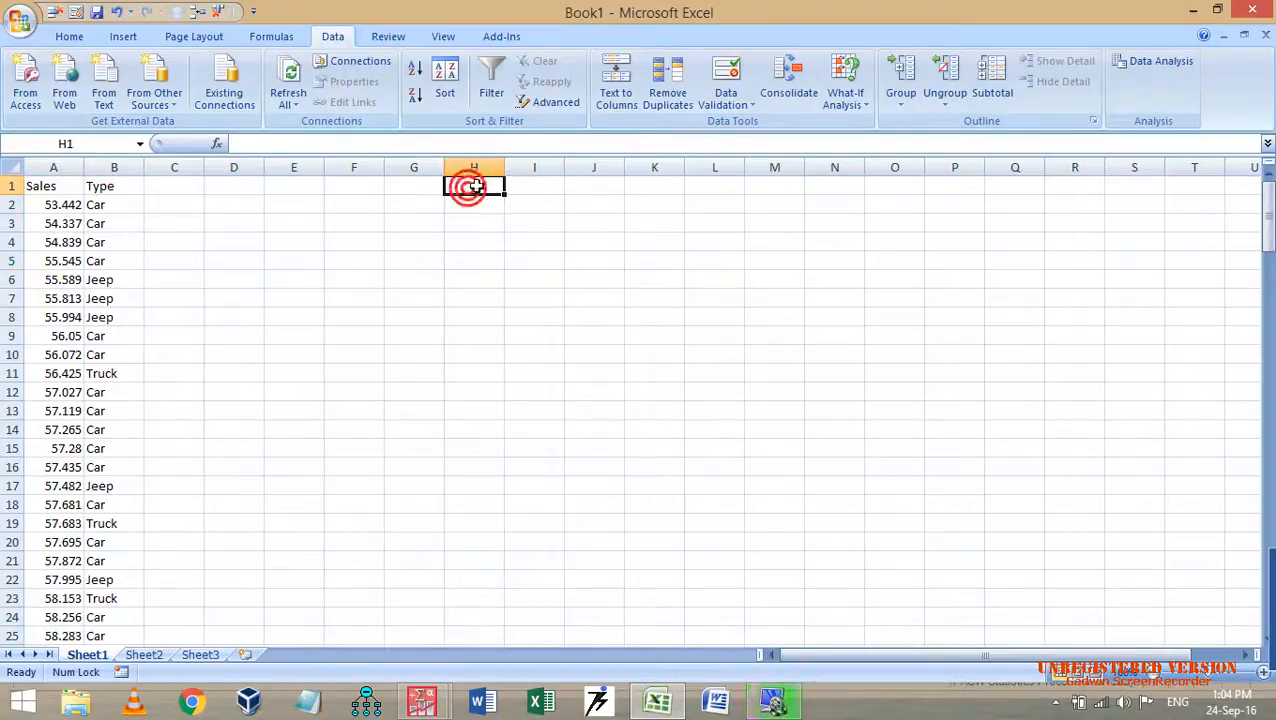
pyautogui.click(537, 185)
pyautogui.click(608, 187)
pyautogui.click(605, 187)
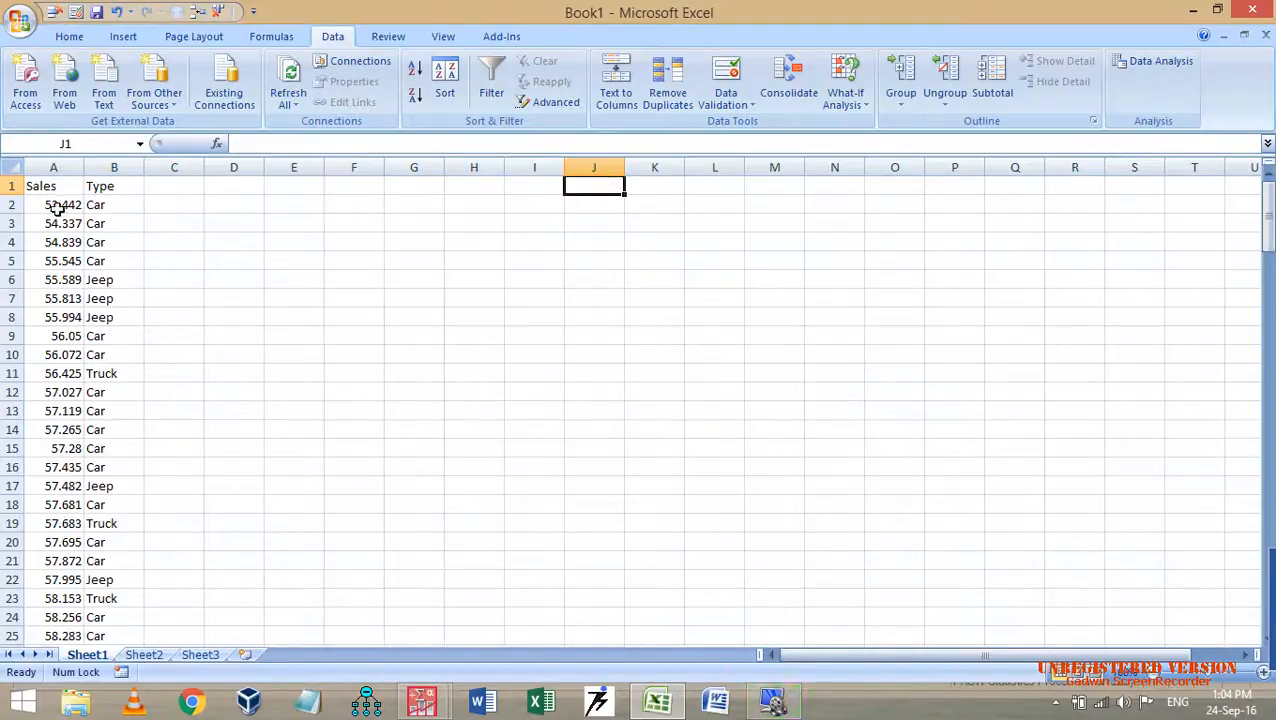
pyautogui.moveTo(55, 205); pyautogui.dragTo(53, 467)
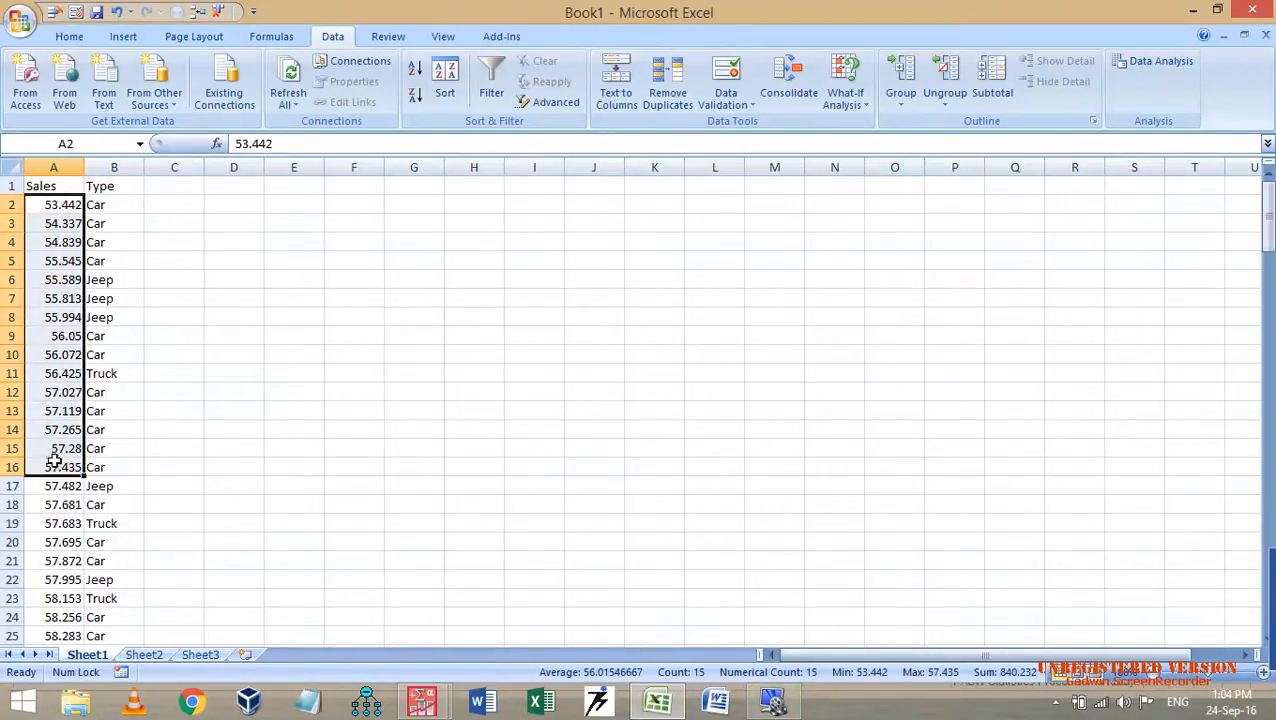
pyautogui.moveTo(118, 204)
pyautogui.mouseDown()
pyautogui.moveTo(119, 238)
pyautogui.moveTo(120, 205)
pyautogui.mouseUp()
pyautogui.click(118, 205)
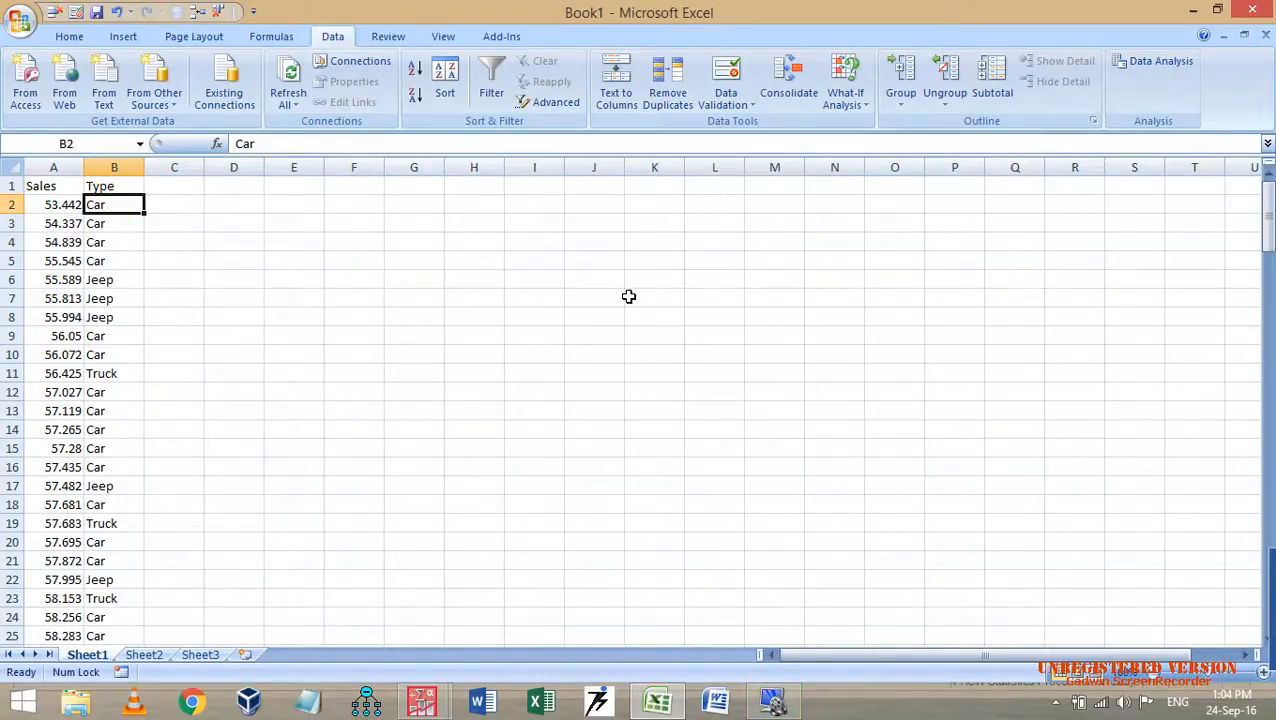
# Add filters to the header row and filter the Type column to show only Car
pyautogui.click(102, 186)
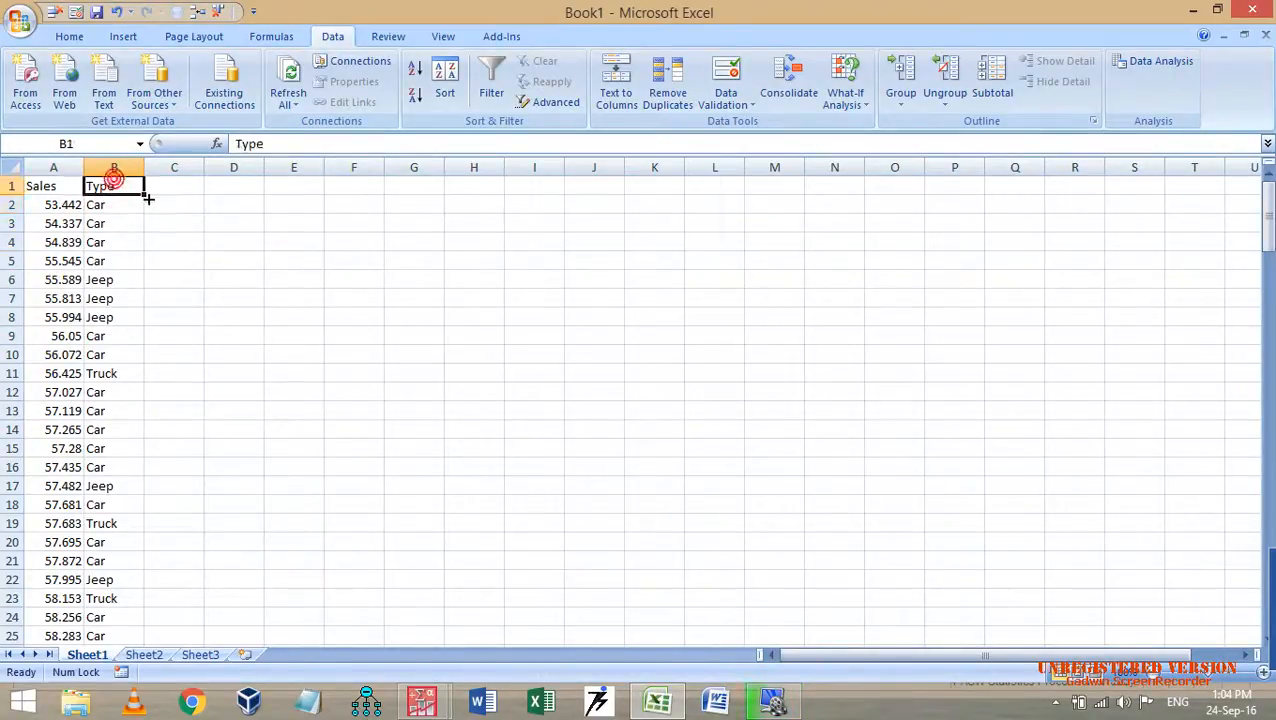
pyautogui.hotkey('ctrl', 'shift', 'l')
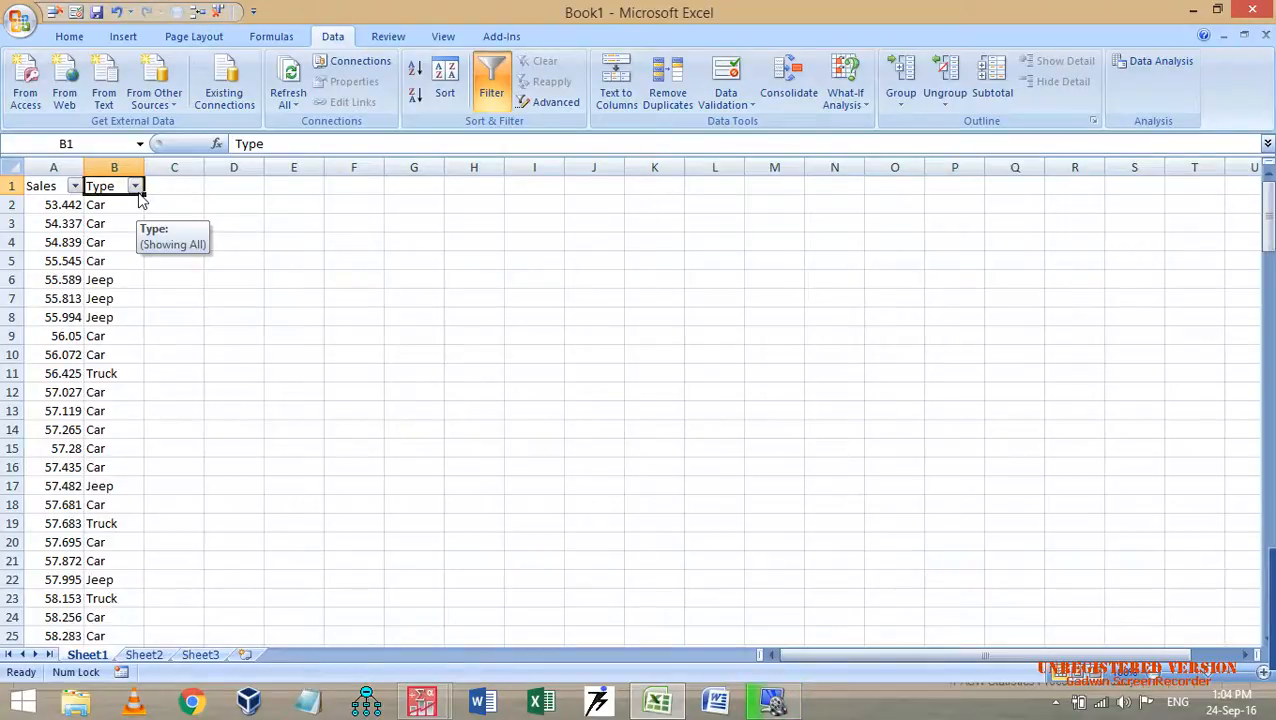
pyautogui.hotkey('ctrl', 'shift', 'l')
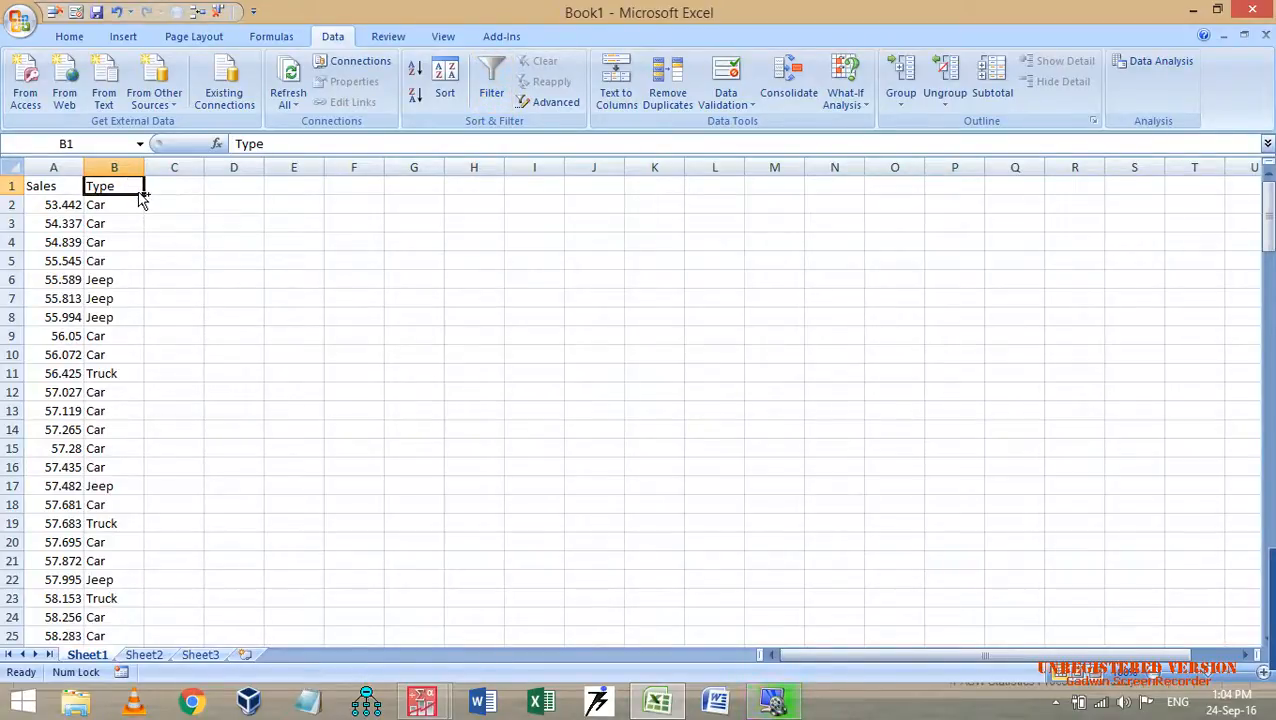
pyautogui.hotkey('ctrl', 'shift', 'l')
pyautogui.click(134, 186)
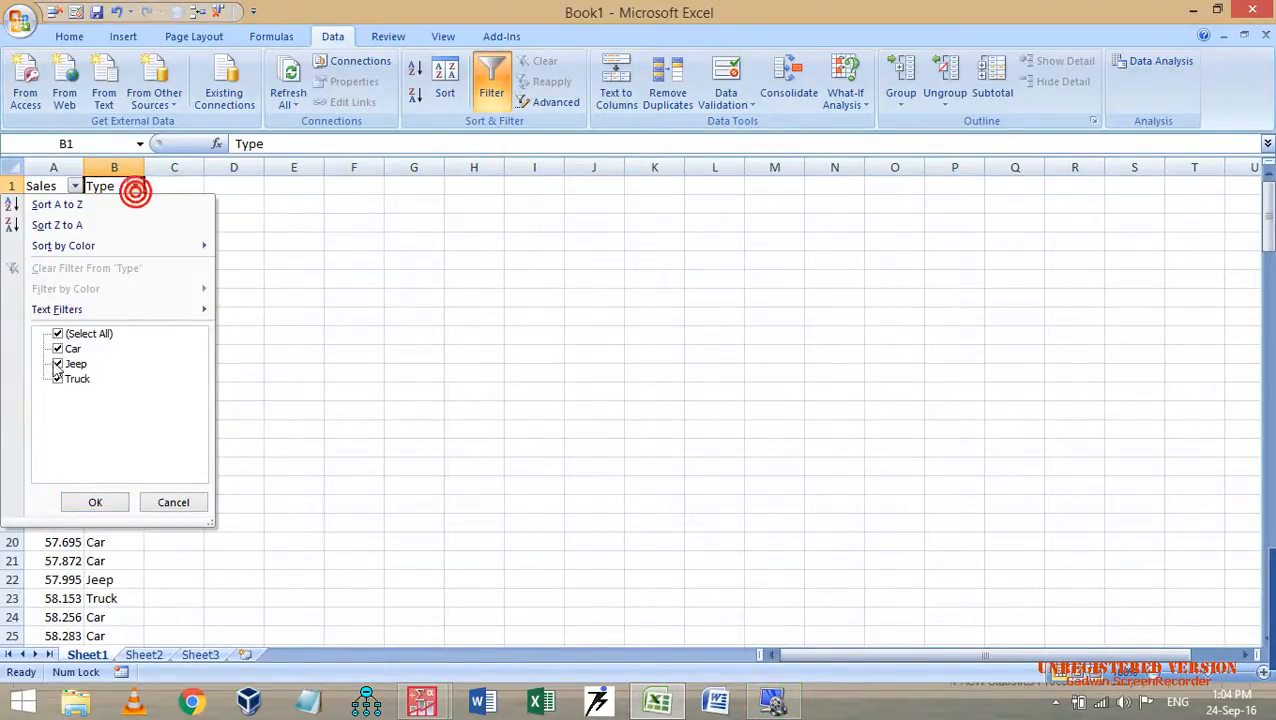
pyautogui.click(57, 333)
pyautogui.click(58, 349)
pyautogui.click(95, 502)
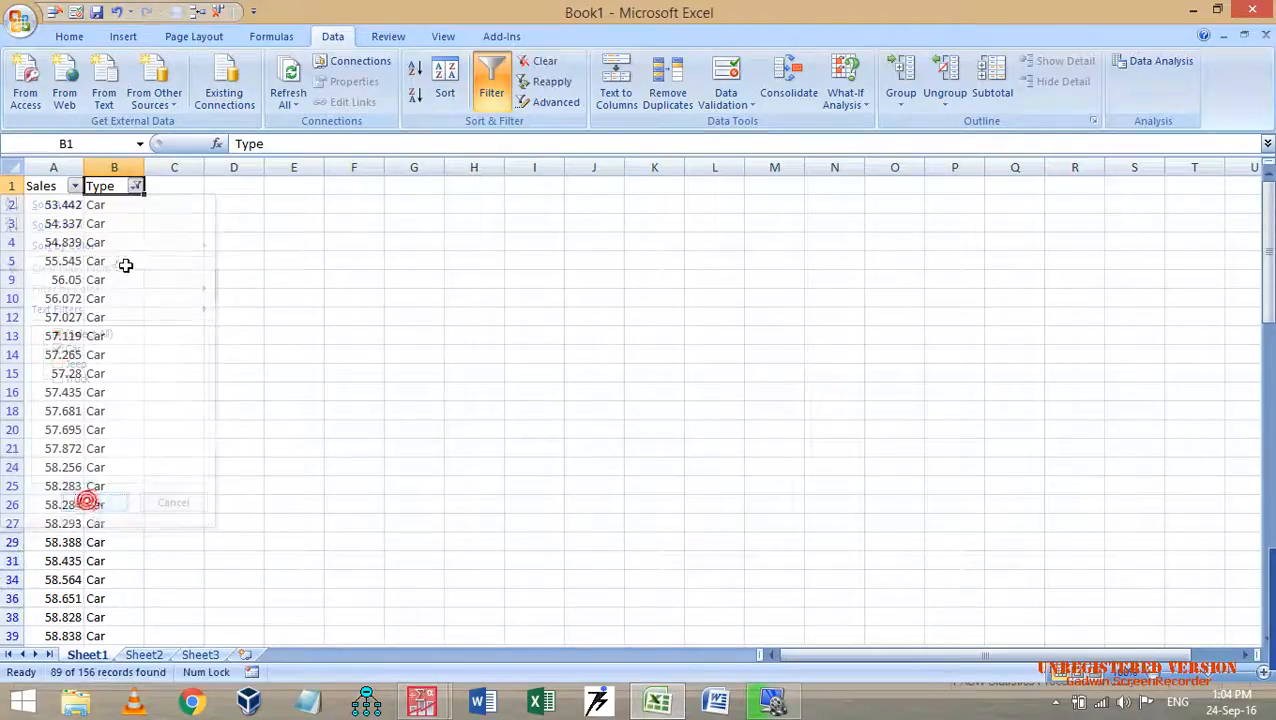
# Copy the filtered Car sales values from Sheet1 into Sheet2 starting at A2
pyautogui.click(62, 205)
pyautogui.hotkey('ctrl', 'shift', 'Down')
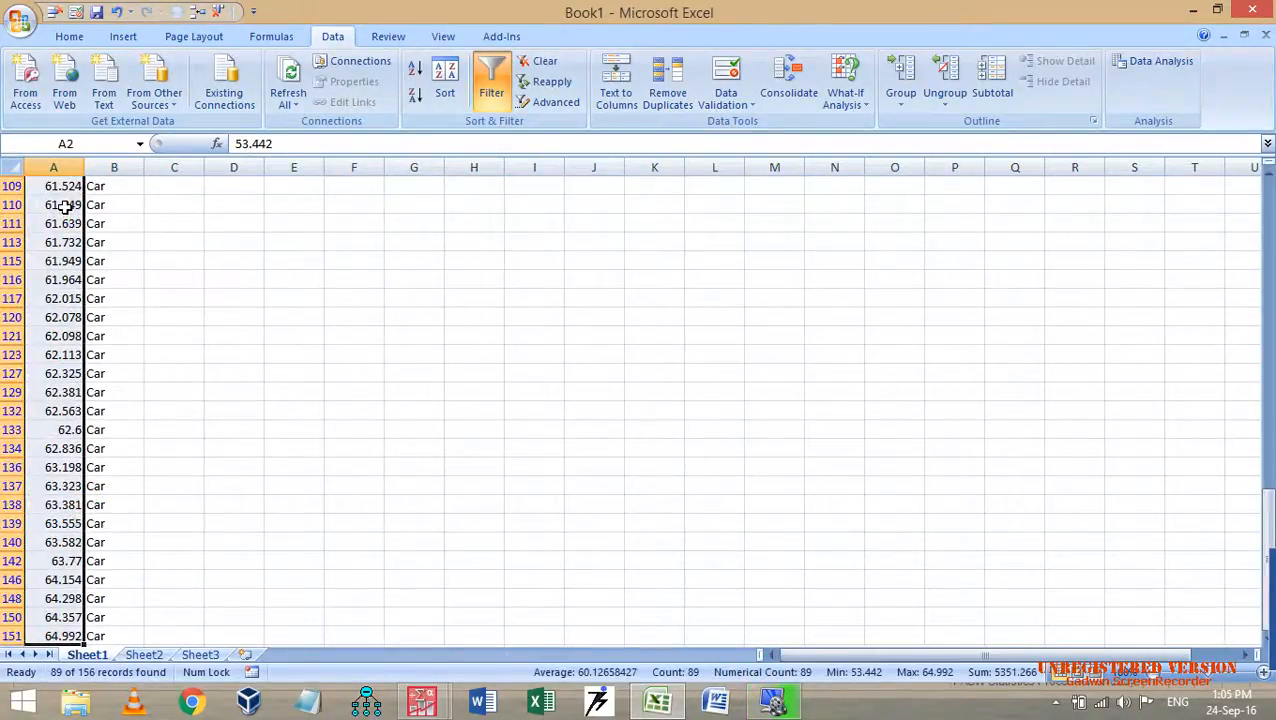
pyautogui.hotkey('ctrl', 'c')
pyautogui.hotkey('ctrl', 'pagedown')
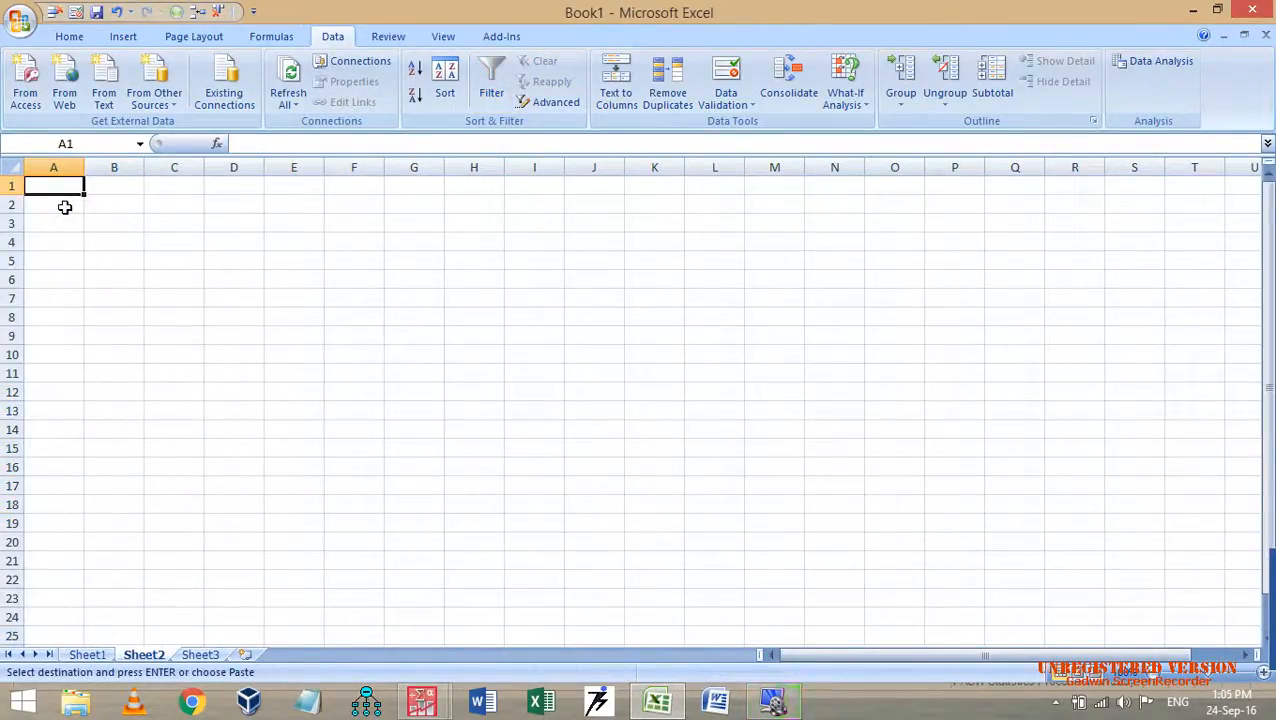
pyautogui.click(64, 207)
pyautogui.hotkey('ctrl', 'v')
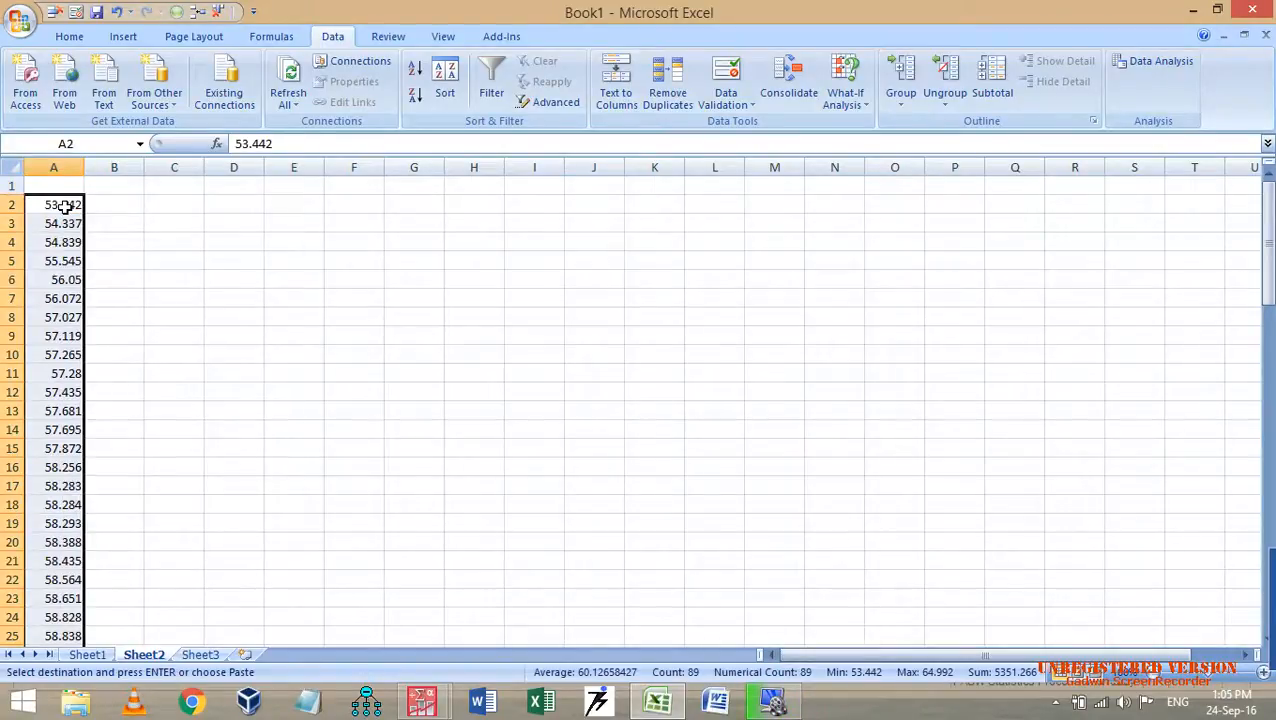
# Change the Type filter on Sheet1 to show only Jeep
pyautogui.hotkey('ctrl', 'pageup')
pyautogui.scroll(2, 107, 233)
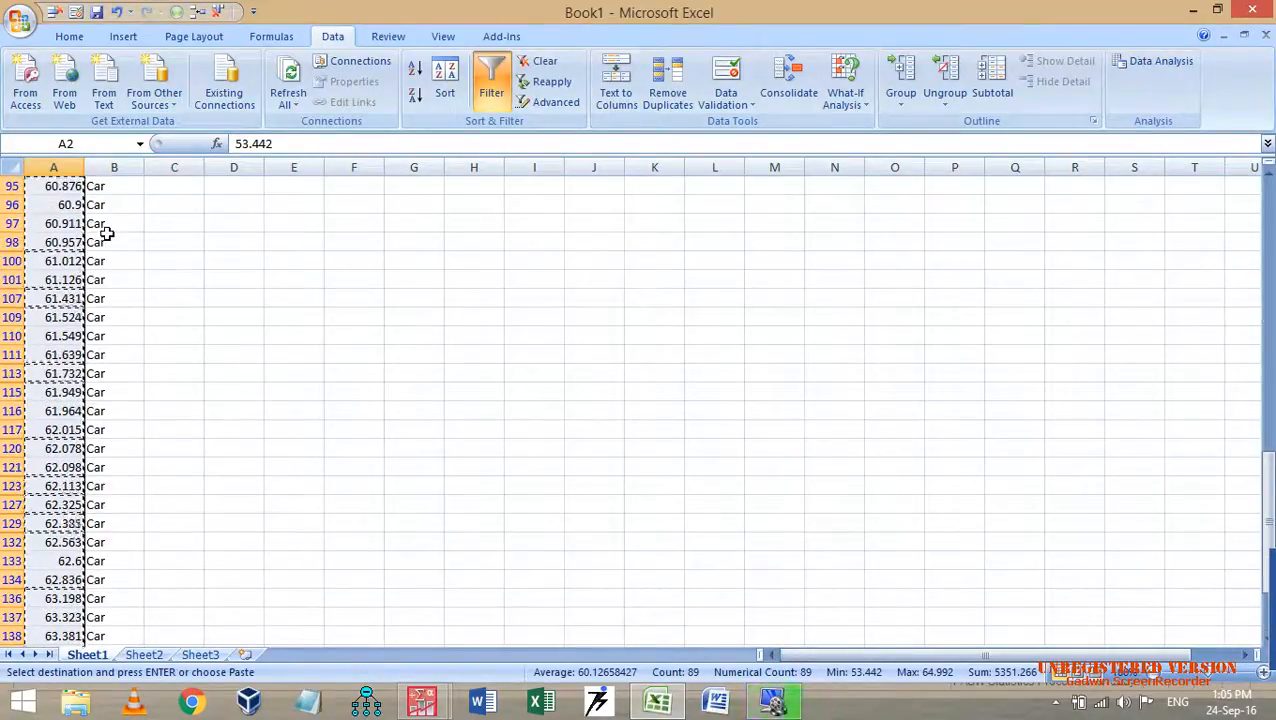
pyautogui.scroll(20, 107, 233)
pyautogui.click(137, 188)
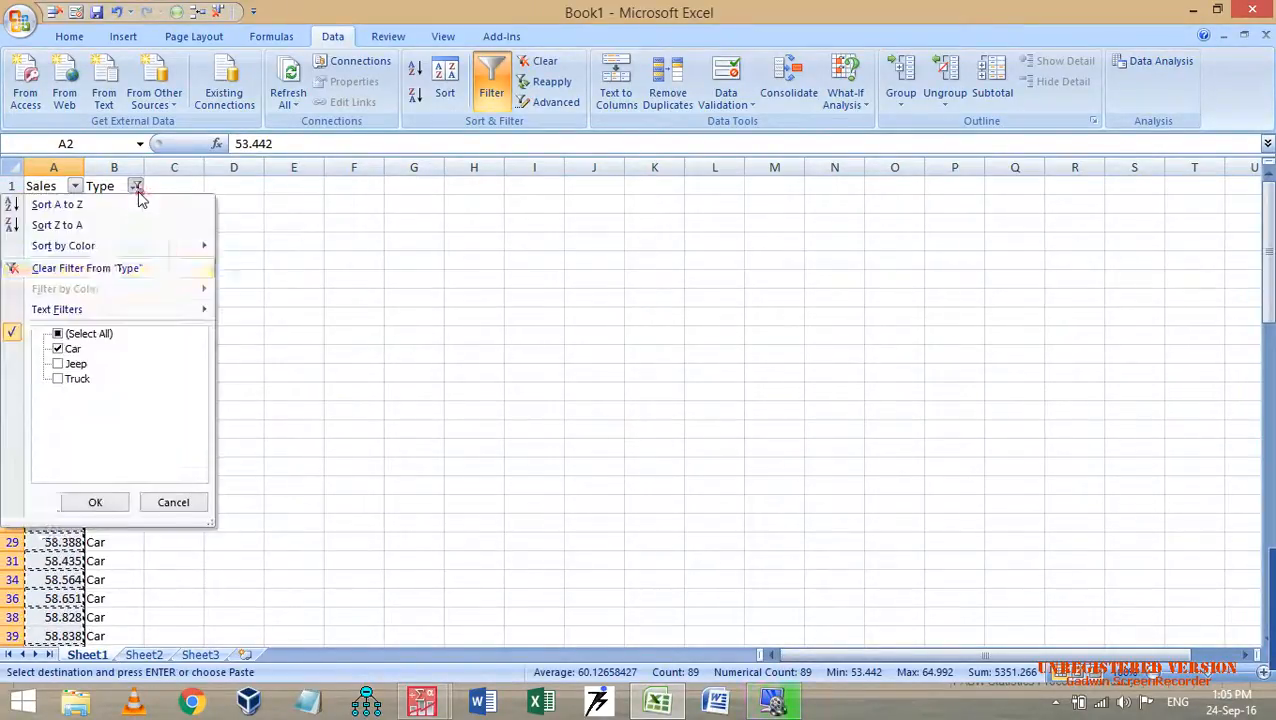
pyautogui.click(58, 364)
pyautogui.click(58, 349)
pyautogui.click(100, 501)
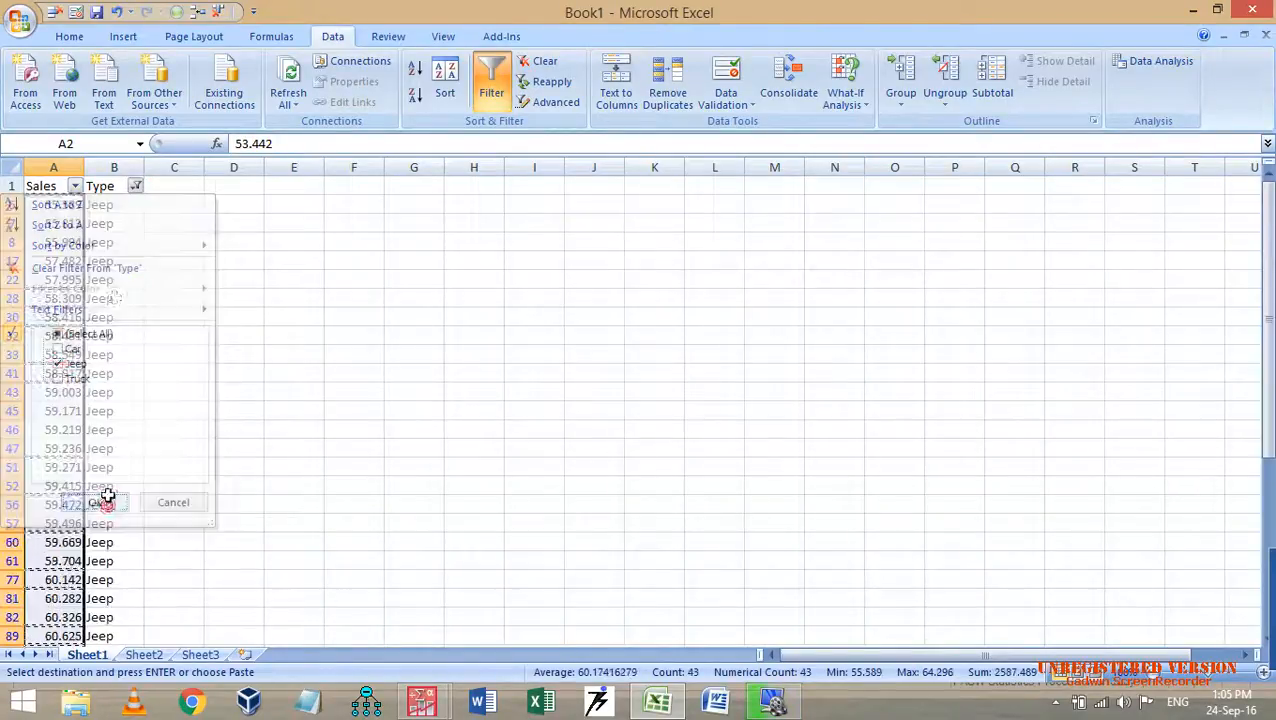
# Copy the filtered Jeep sales values from Sheet1 into Sheet2 starting at B2
pyautogui.click(57, 208)
pyautogui.hotkey('ctrl', 'shift', 'Down')
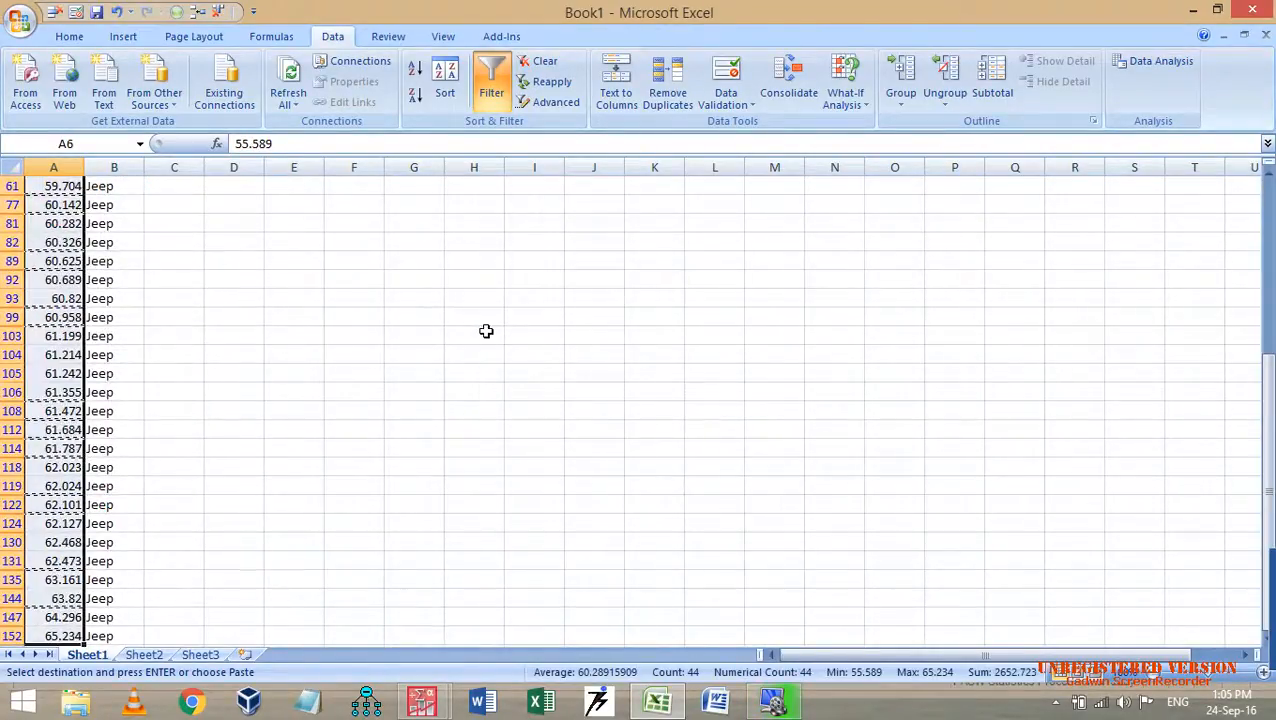
pyautogui.hotkey('ctrl', 'pagedown')
pyautogui.press('Right')
pyautogui.hotkey('ctrl', 'v')
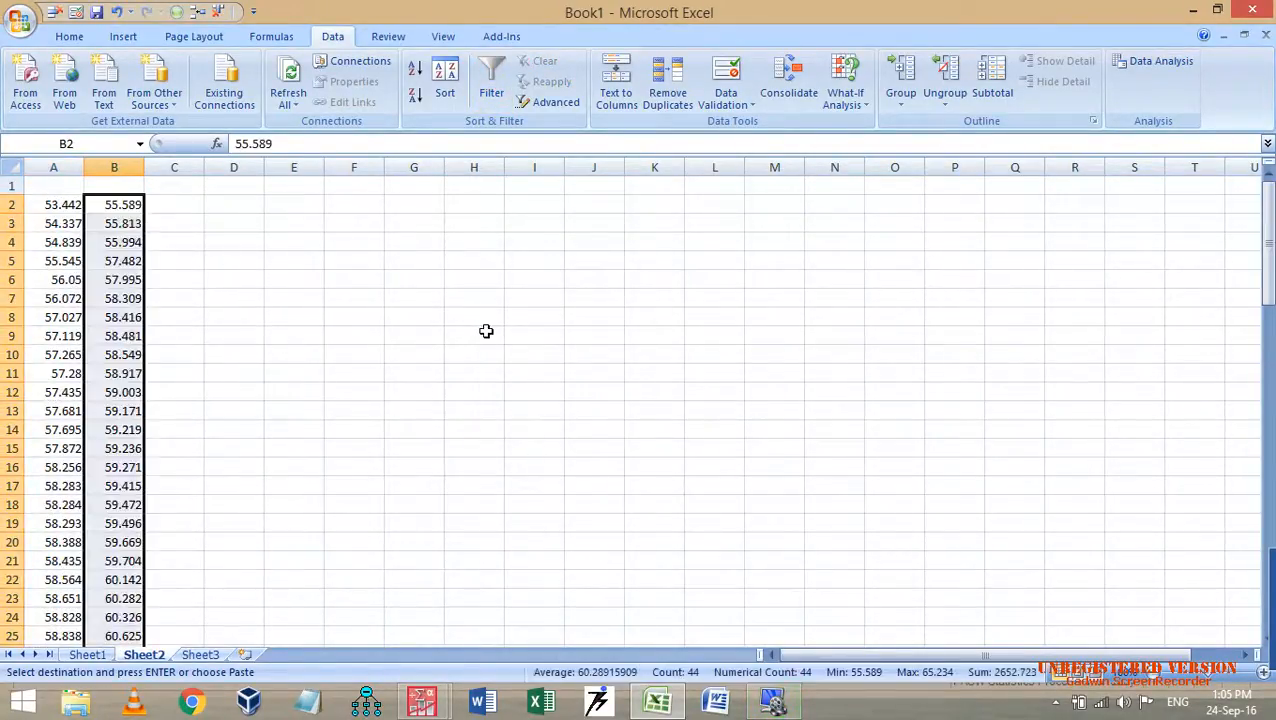
# Enter the column headers Car, Jeep and Truck in cells A1 to C1 of Sheet2
pyautogui.press('Left')
pyautogui.hotkey('ctrl', 'Down')
pyautogui.hotkey('ctrl', 'Up')
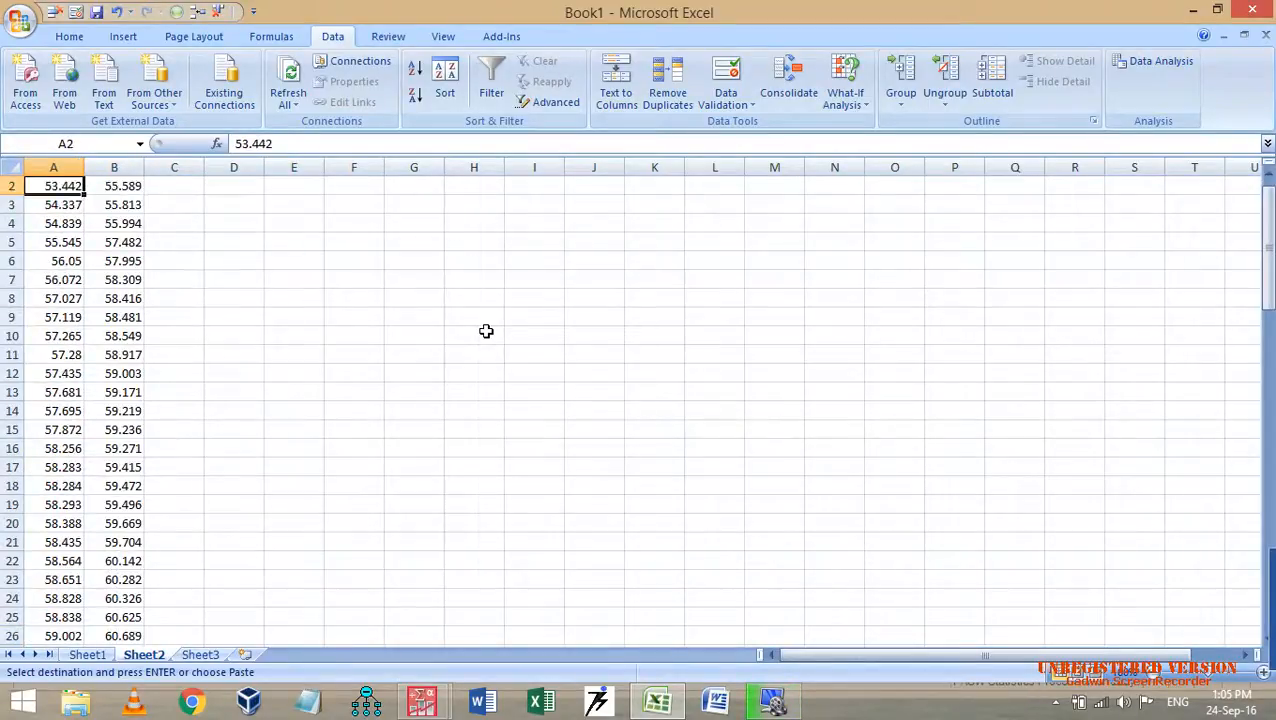
pyautogui.press('Up')
pyautogui.press('Right')
pyautogui.press('Right')
pyautogui.press('Left')
pyautogui.press('Left')
pyautogui.write('Car')
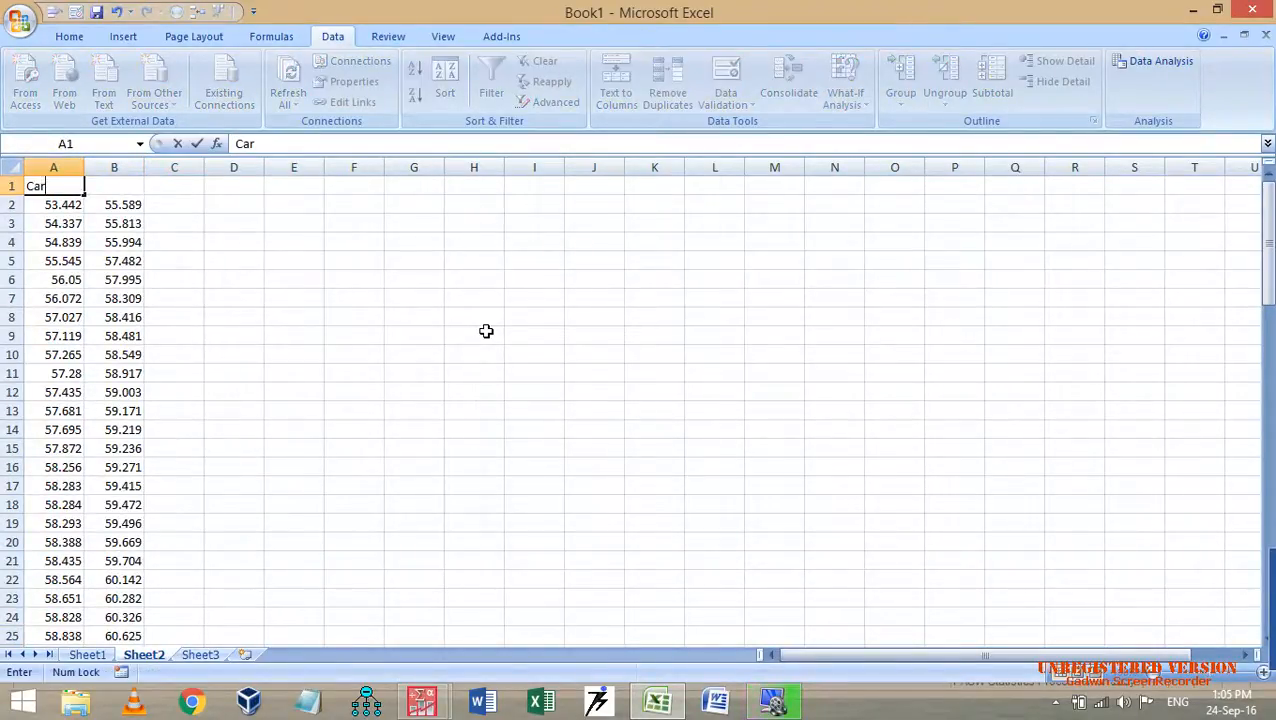
pyautogui.press('Tab')
pyautogui.write('Jeep')
pyautogui.press('Tab')
pyautogui.write('Truck')
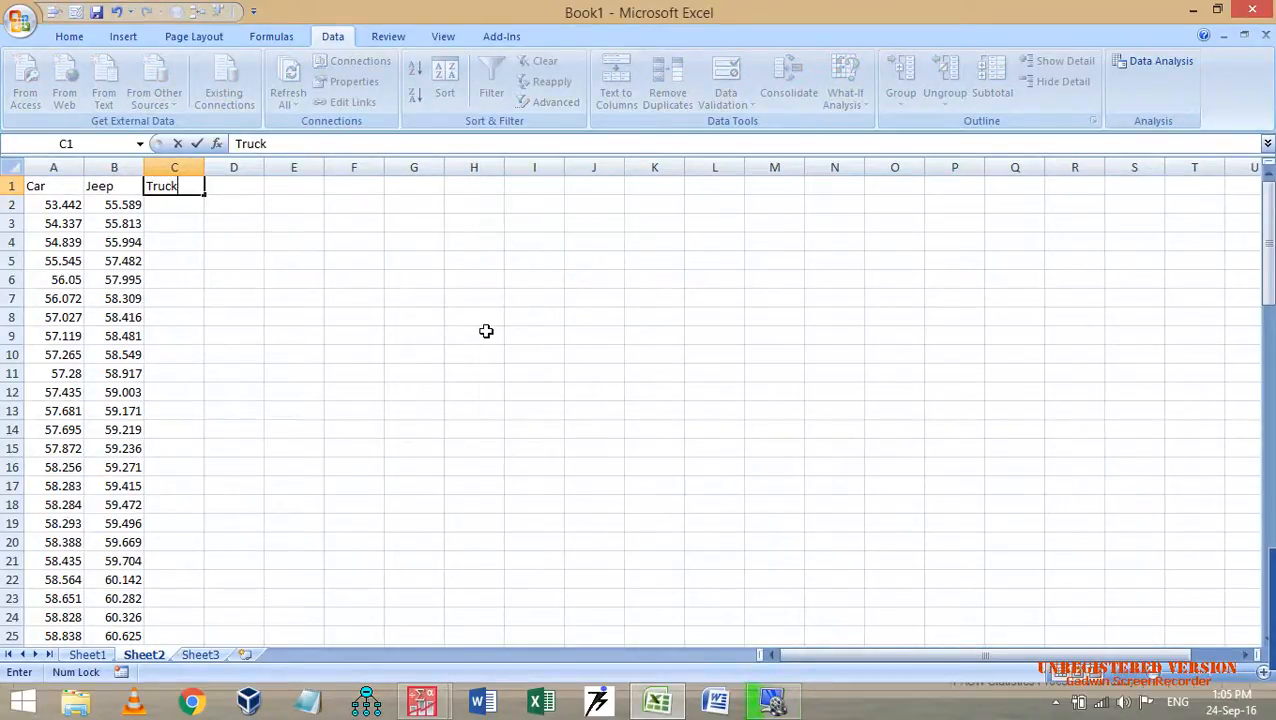
pyautogui.press('Return')
# Change the Type filter on Sheet1 to show only Truck
pyautogui.hotkey('ctrl', 'pageup')
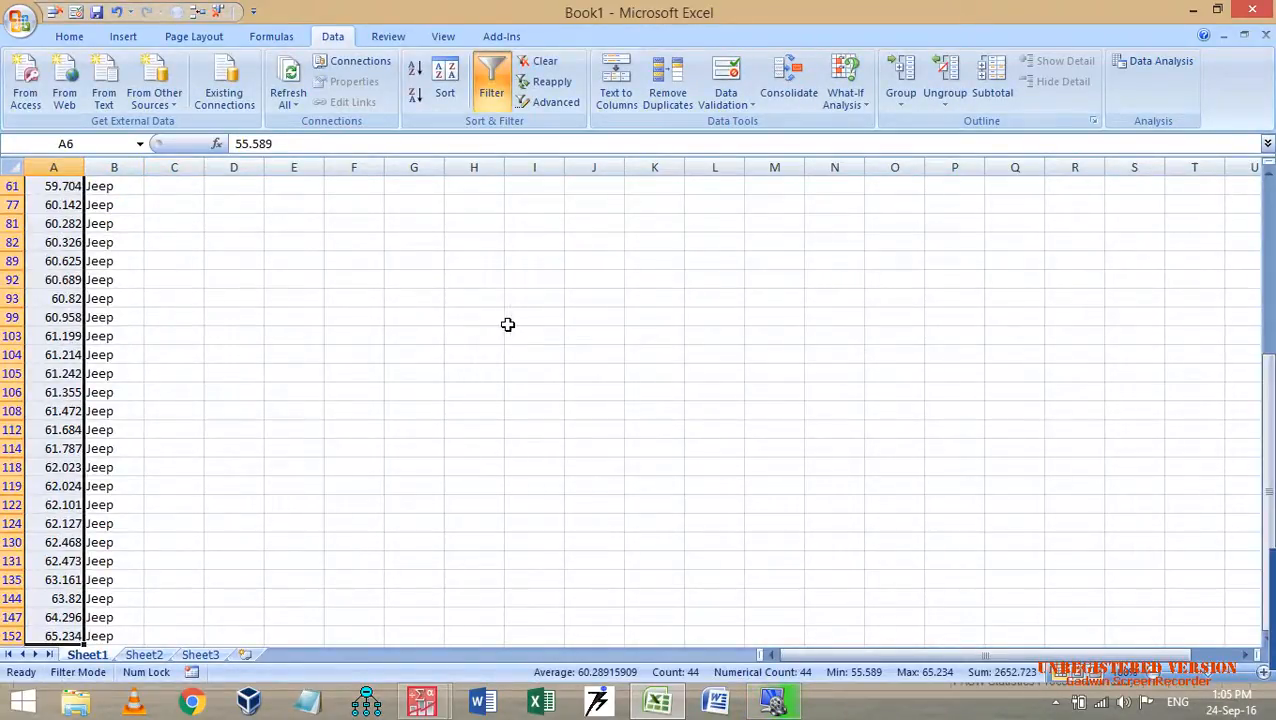
pyautogui.scroll(7, 508, 324)
pyautogui.click(133, 187)
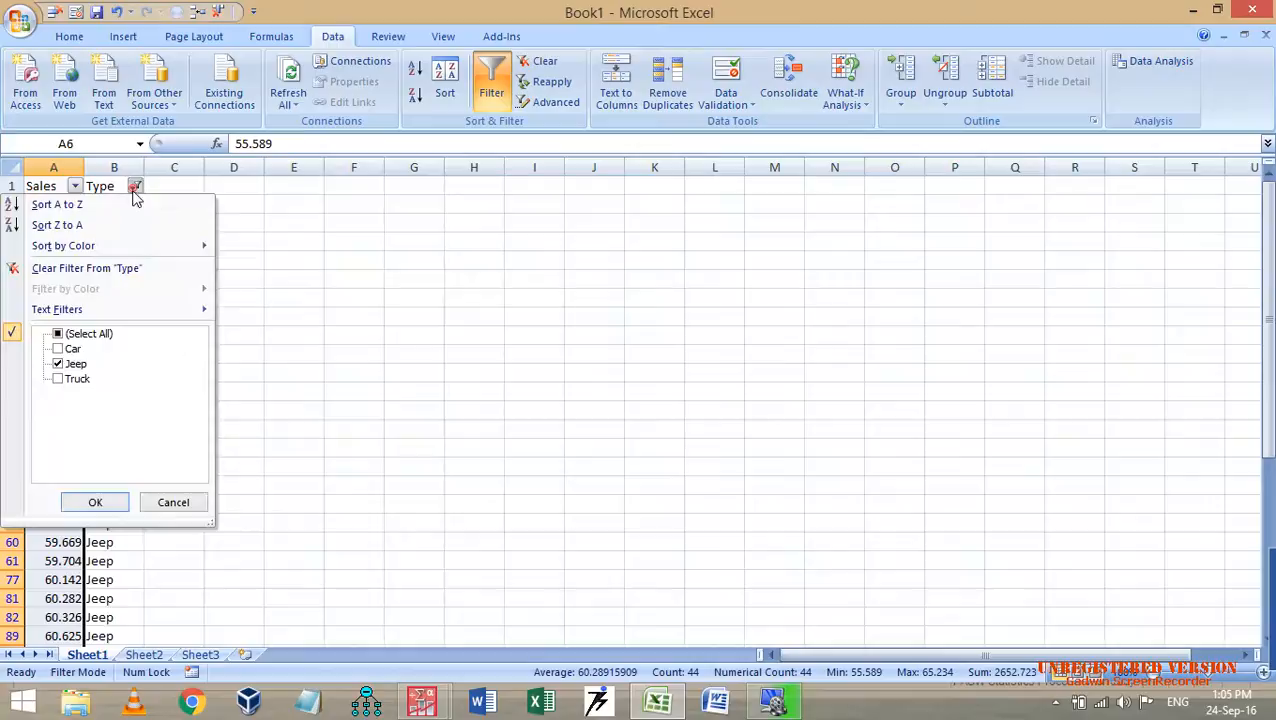
pyautogui.click(59, 365)
pyautogui.click(59, 379)
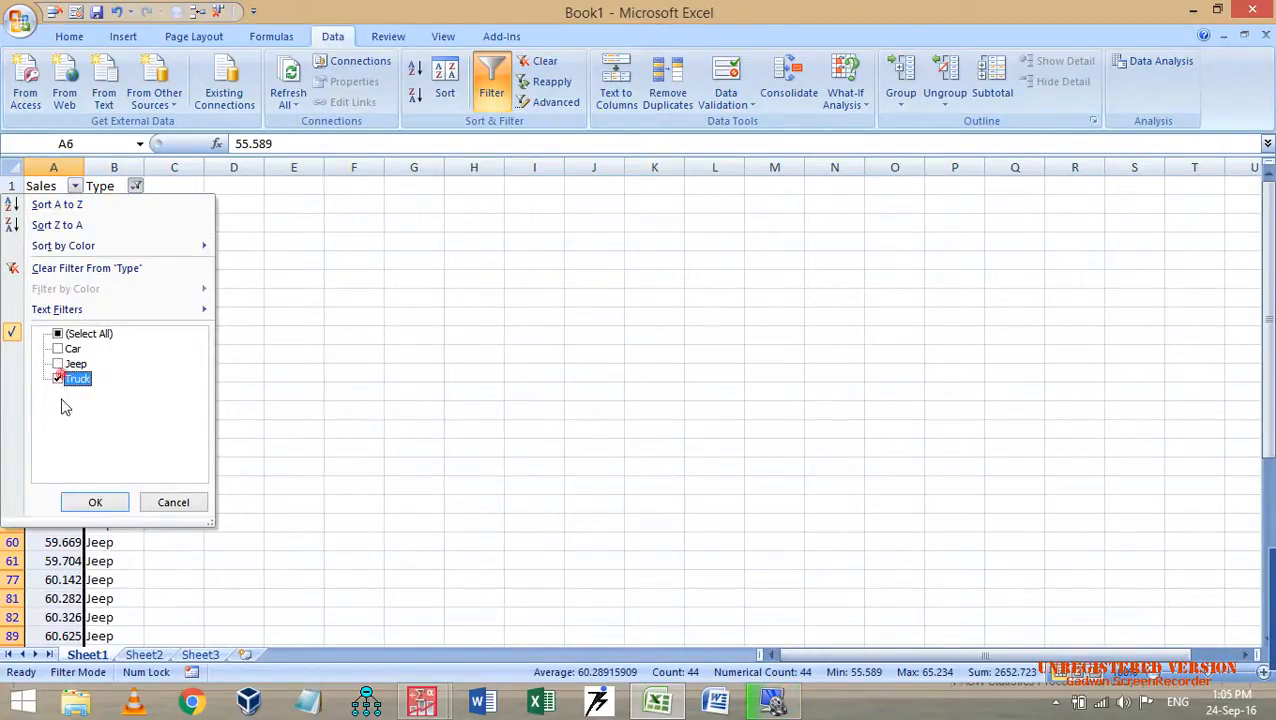
pyautogui.click(95, 502)
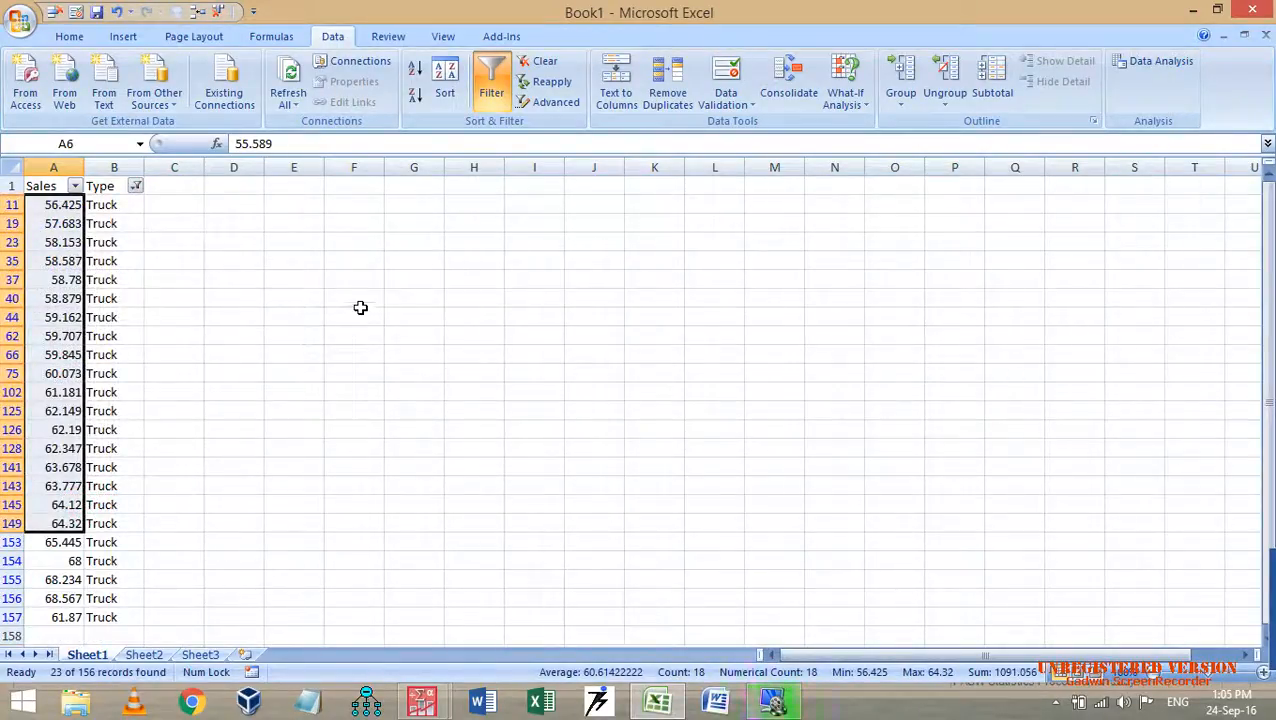
# Copy the filtered Truck sales values from Sheet1 into Sheet2 starting at C2 and check the pasted columns
pyautogui.press('Left')
pyautogui.press('Down')
pyautogui.hotkey('ctrl', 'shift', 'Down')
pyautogui.hotkey('ctrl', 'c')
pyautogui.hotkey('ctrl', 'pagedown')
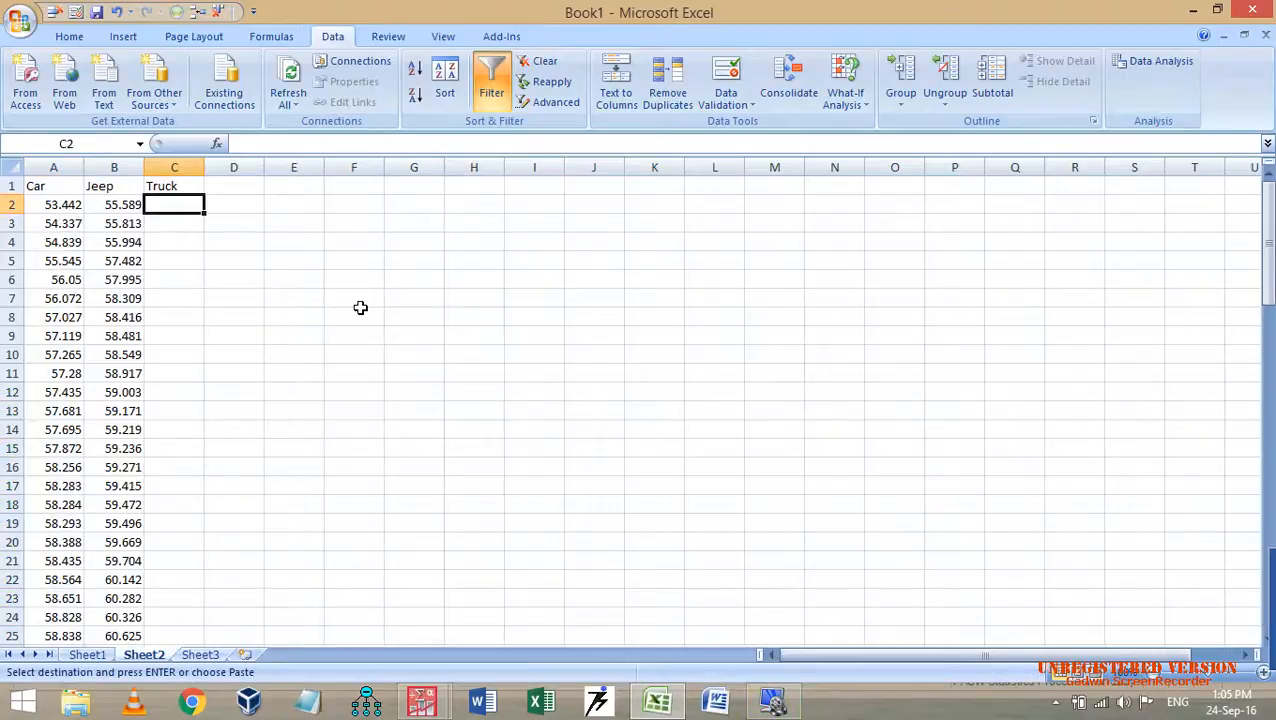
pyautogui.hotkey('ctrl', 'v')
pyautogui.scroll(-20, 360, 307)
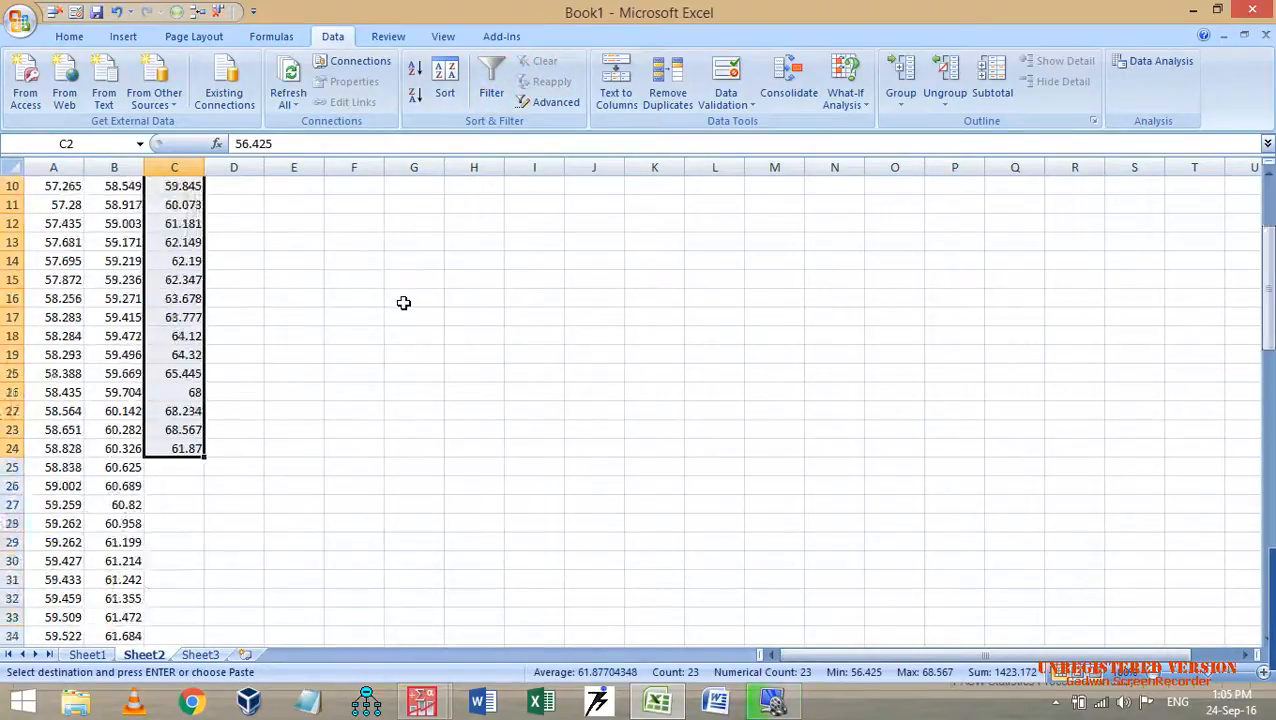
pyautogui.scroll(20, 402, 305)
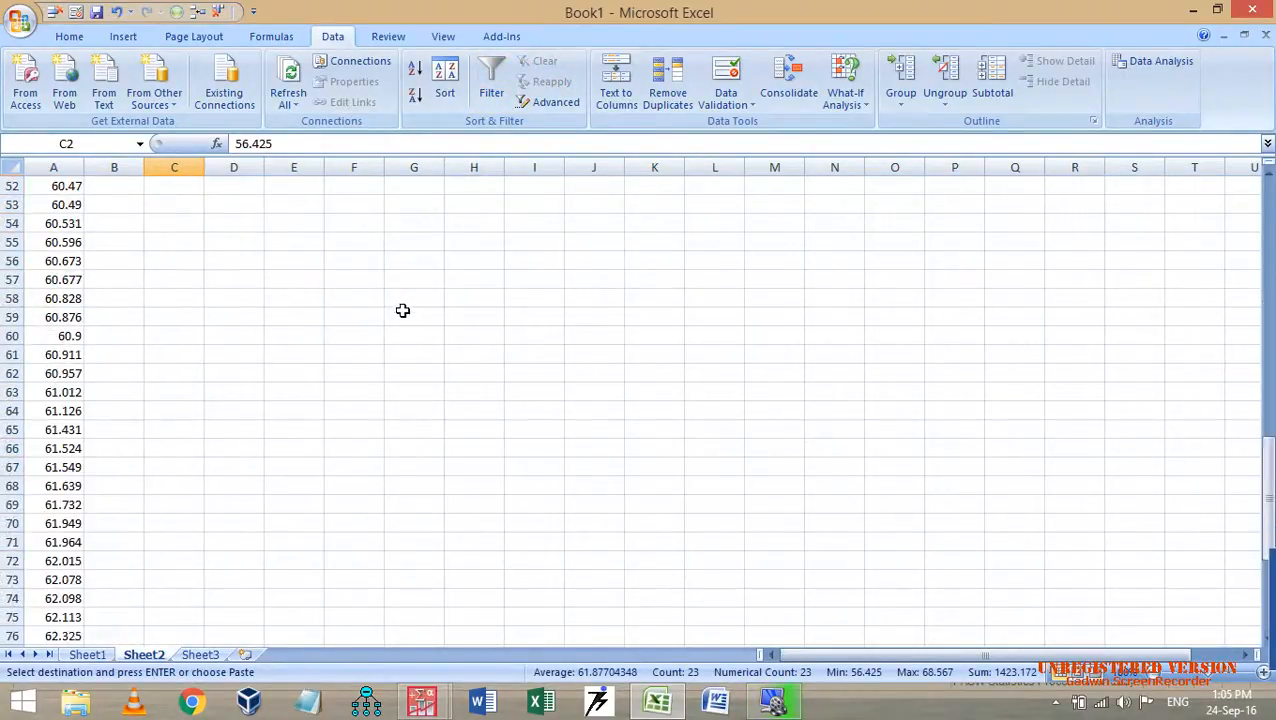
pyautogui.click(375, 300)
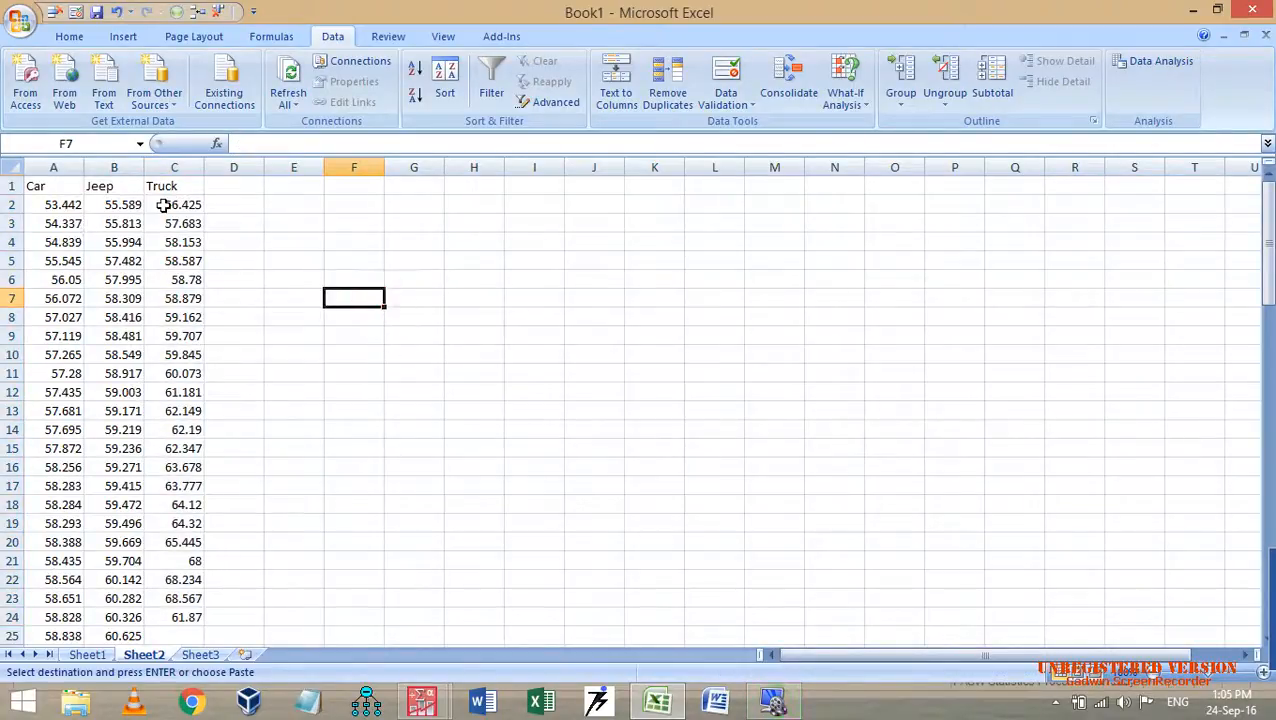
# Set up an Anova: Single Factor analysis with A1:C90 on Sheet2 as the input range
pyautogui.click(1155, 60)
pyautogui.scroll(1, 670, 371)
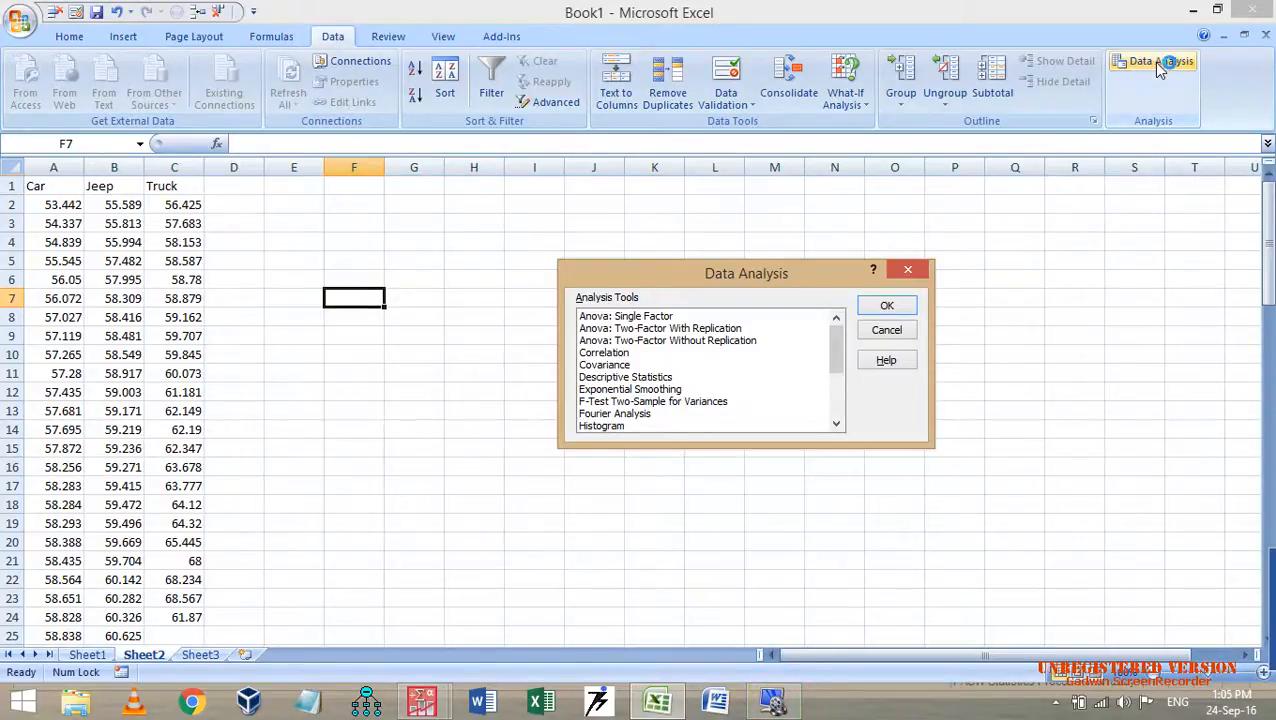
pyautogui.click(655, 316)
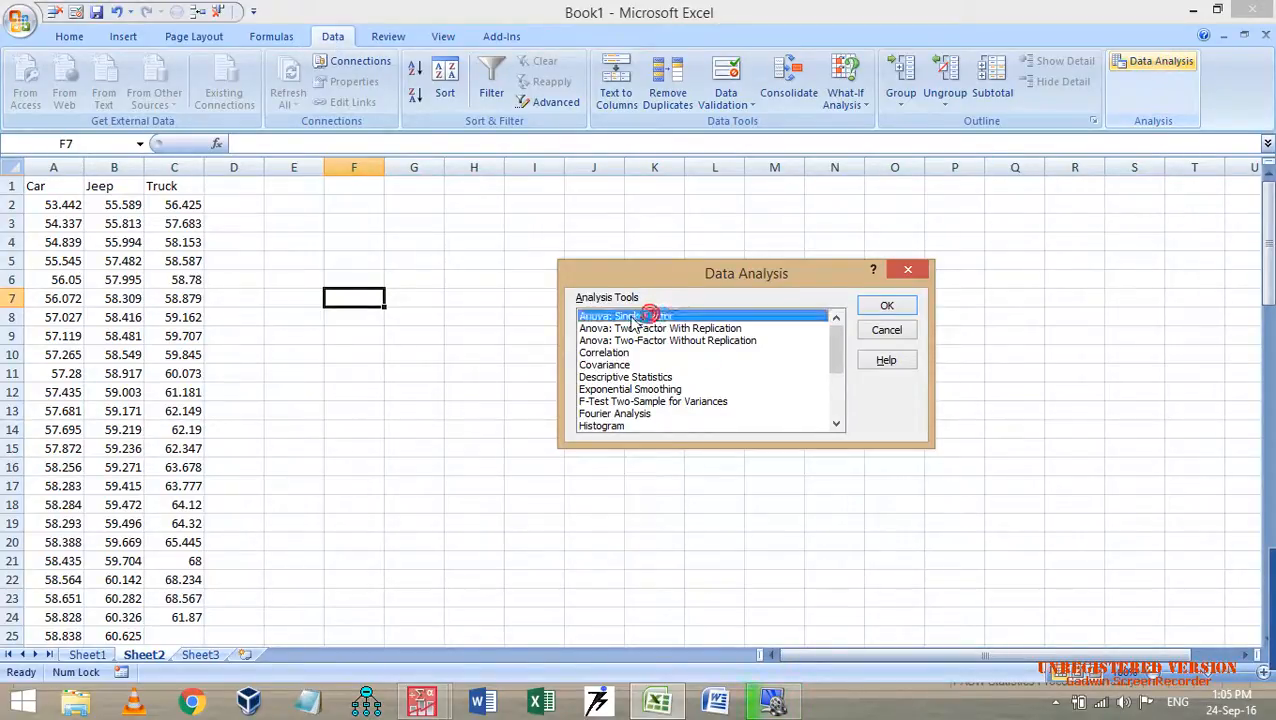
pyautogui.click(905, 312)
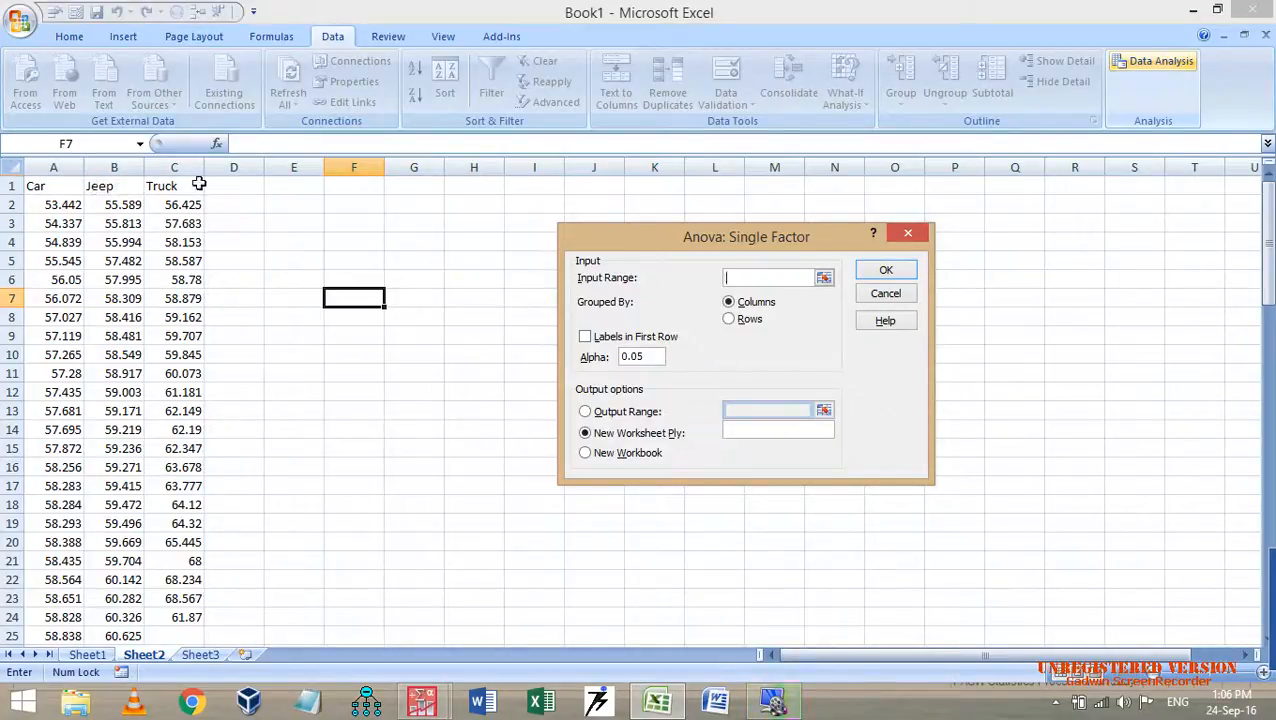
pyautogui.click(824, 277)
pyautogui.click(43, 188)
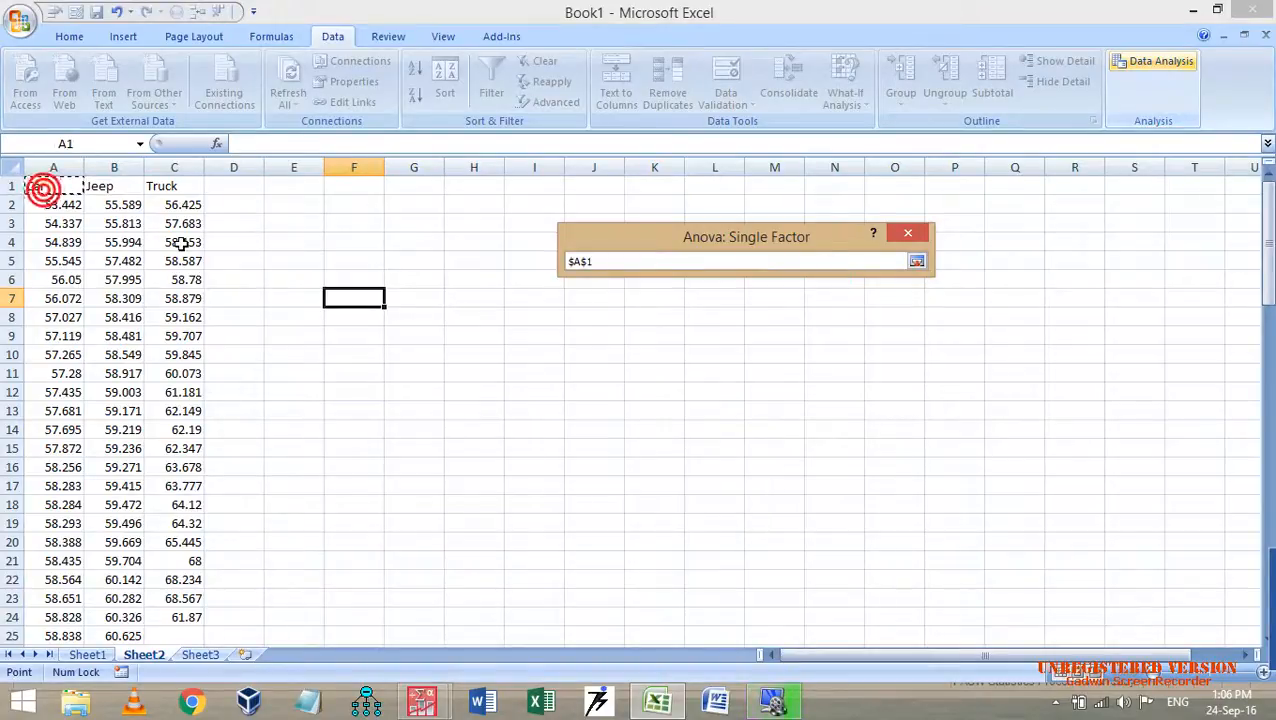
pyautogui.hotkey('ctrl', 'shift', 'Right')
pyautogui.hotkey('ctrl', 'shift', 'Down')
pyautogui.hotkey('ctrl', 'BackSpace')
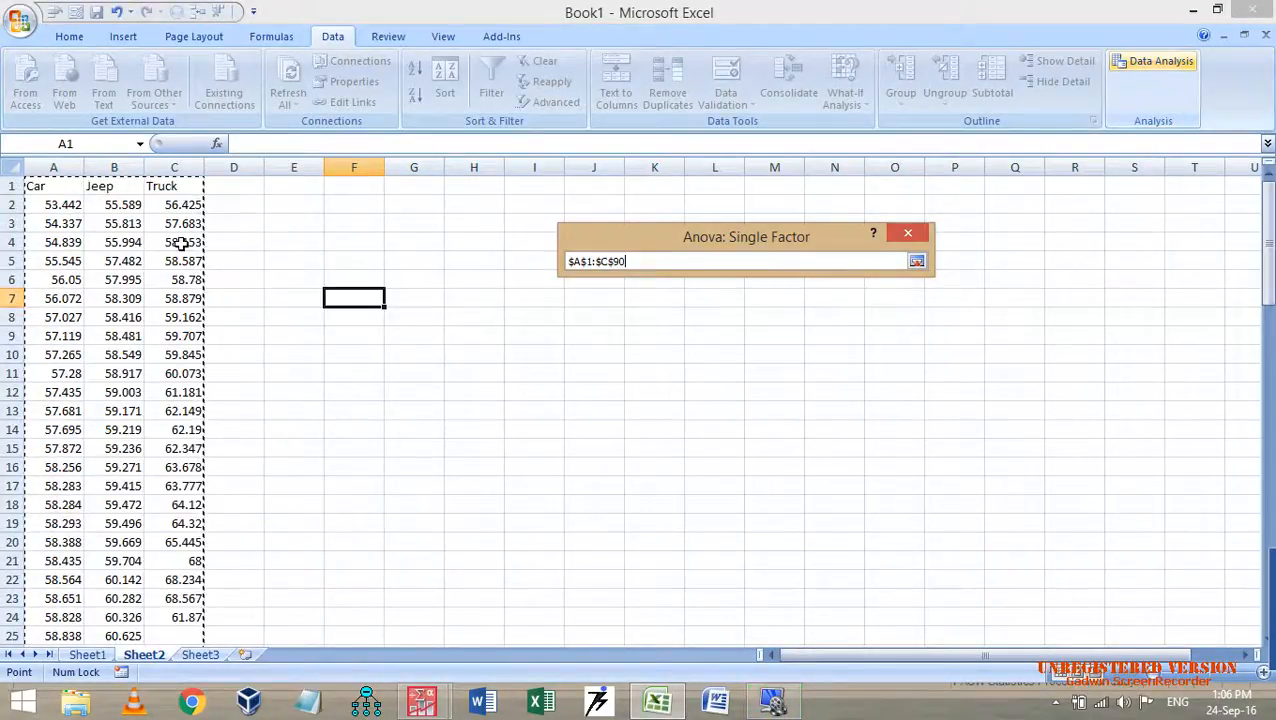
pyautogui.click(917, 261)
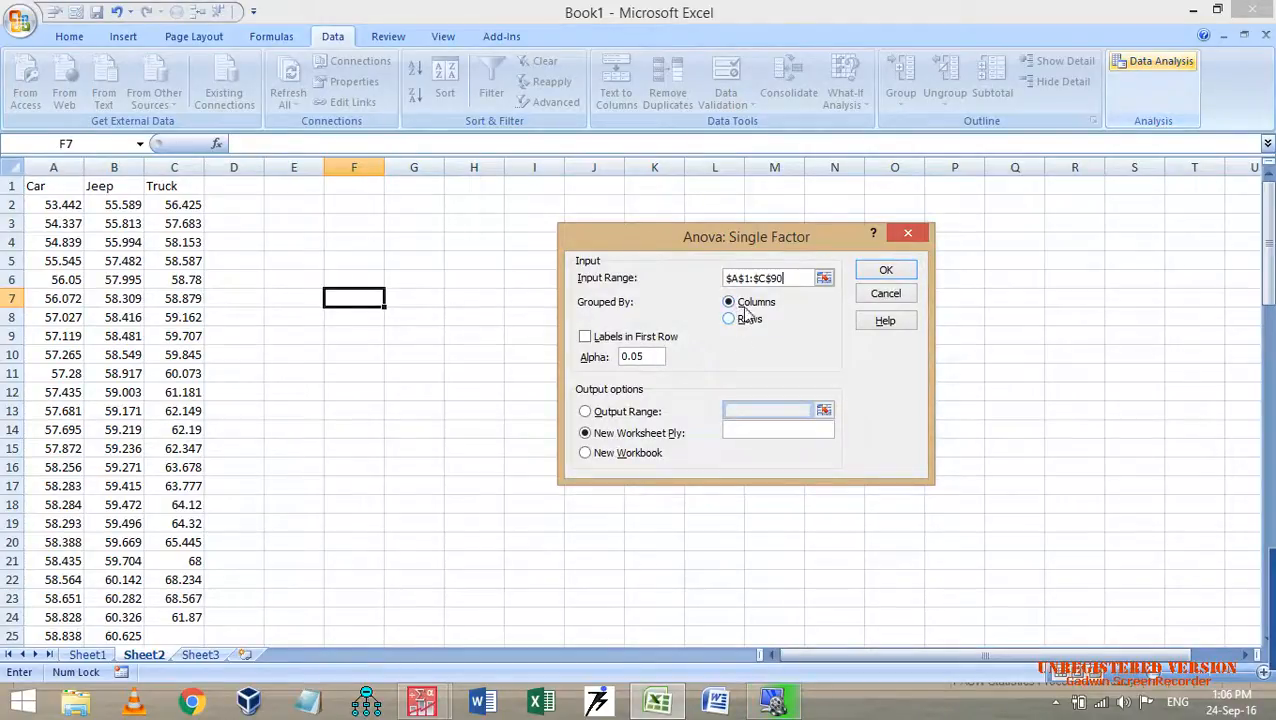
# Run the ANOVA with labels in the first row and output at F1, and widen column F to fit its text
pyautogui.click(587, 339)
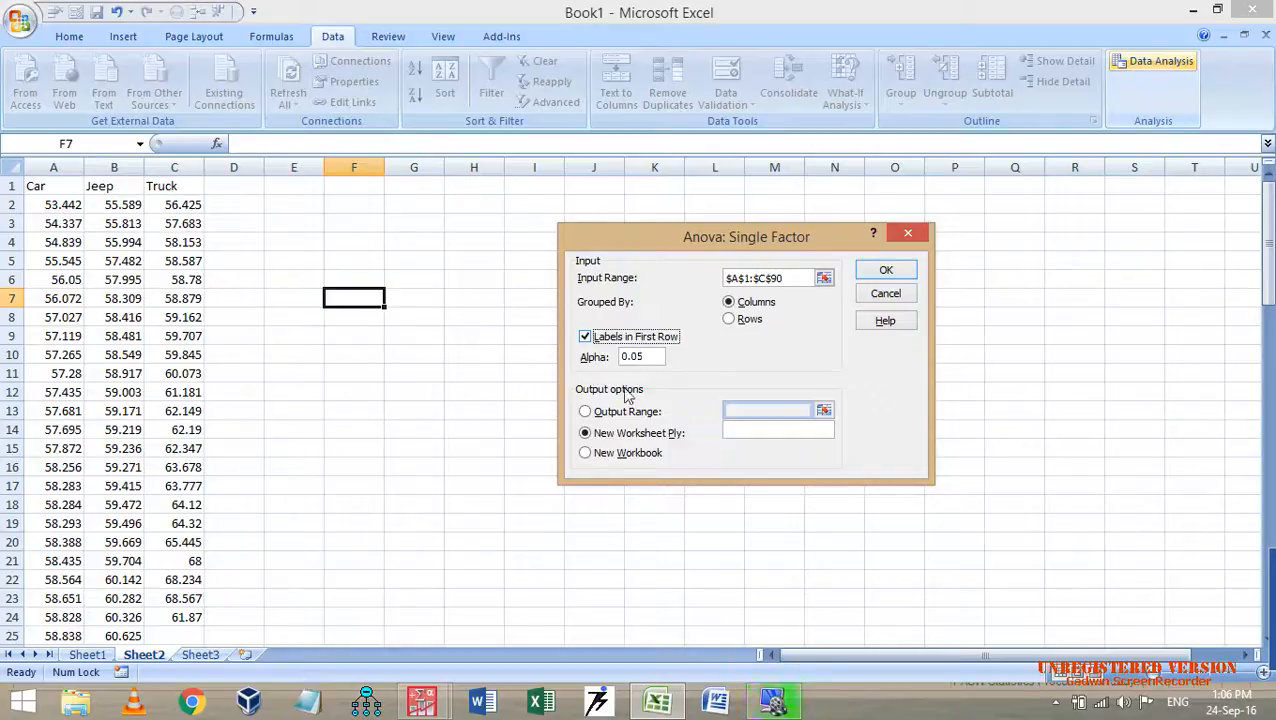
pyautogui.click(600, 412)
pyautogui.click(823, 410)
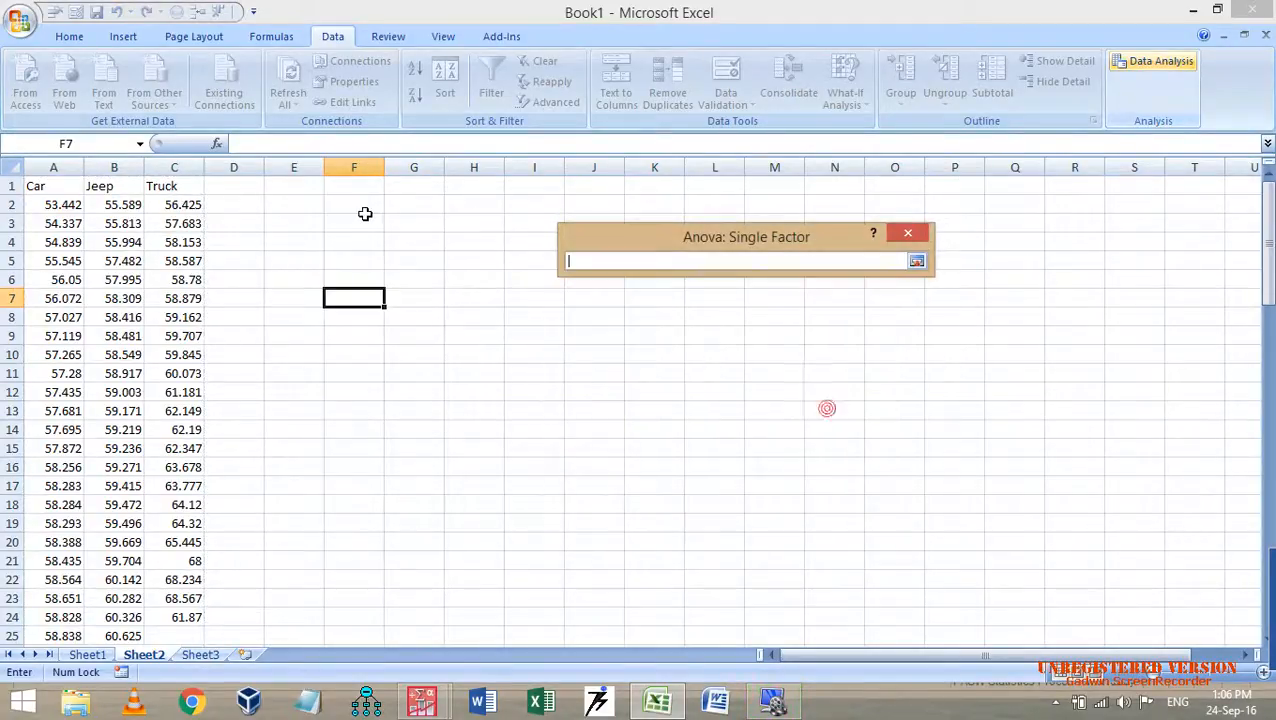
pyautogui.click(368, 188)
pyautogui.press('Return')
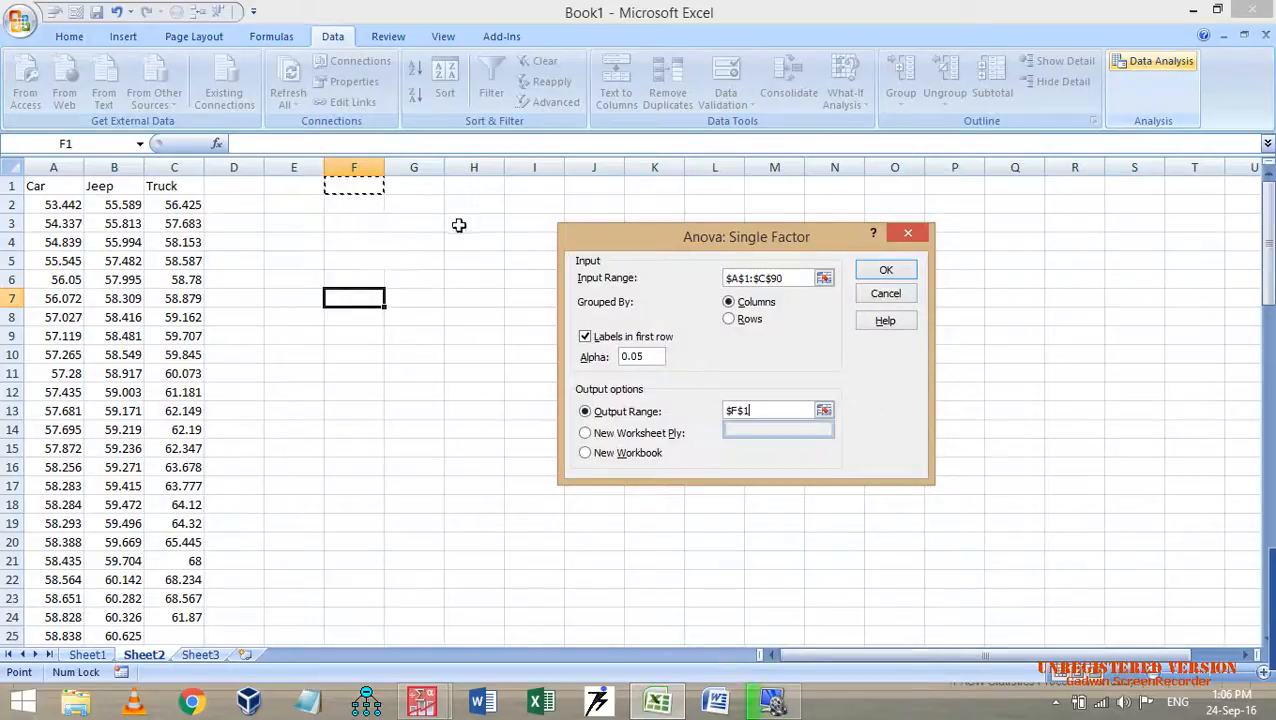
pyautogui.click(891, 273)
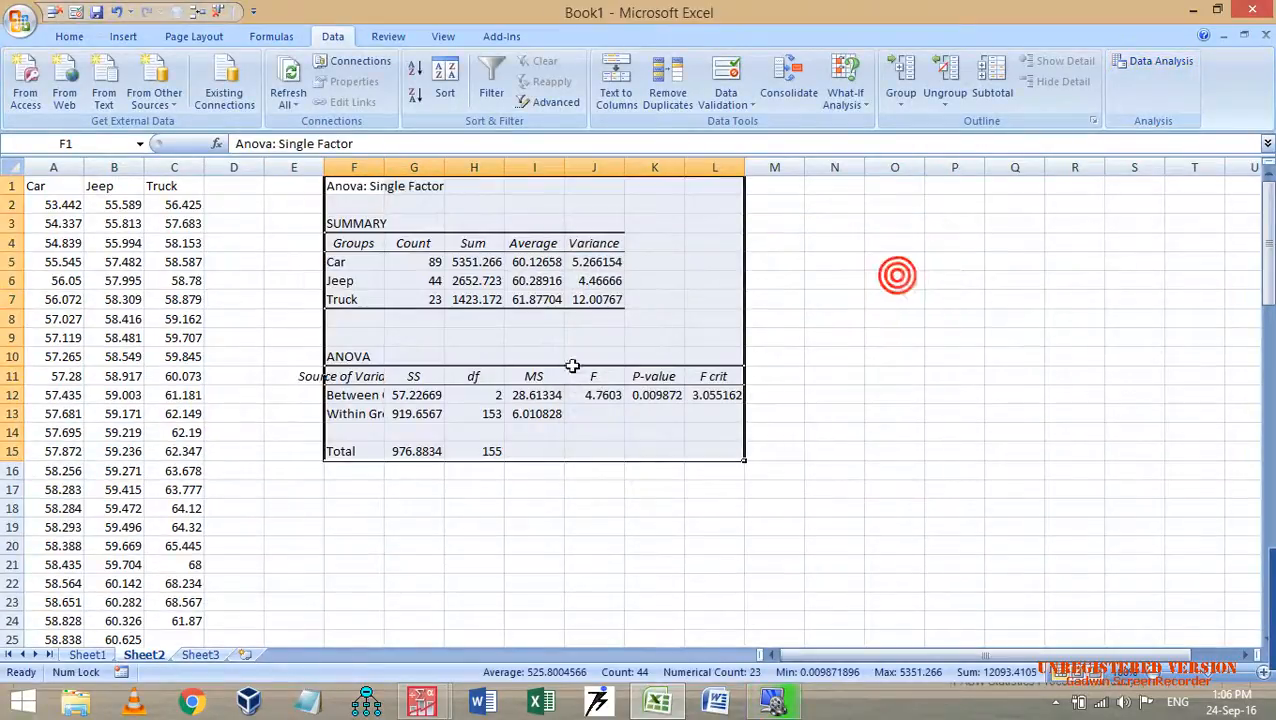
pyautogui.moveTo(385, 166); pyautogui.dragTo(386, 166)
# Compare the group averages and F value in Excel's ANOVA output with the Oneway tables in the PASW Statistics Viewer
pyautogui.click(656, 395)
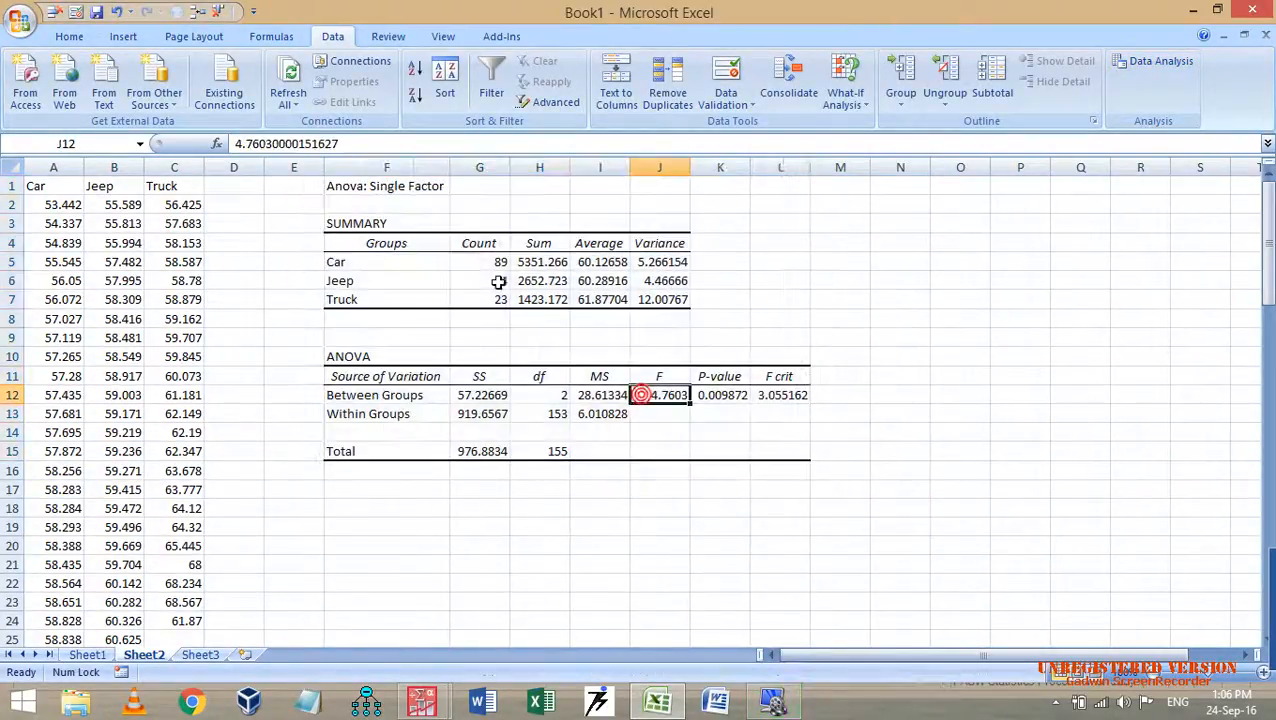
pyautogui.click(615, 261)
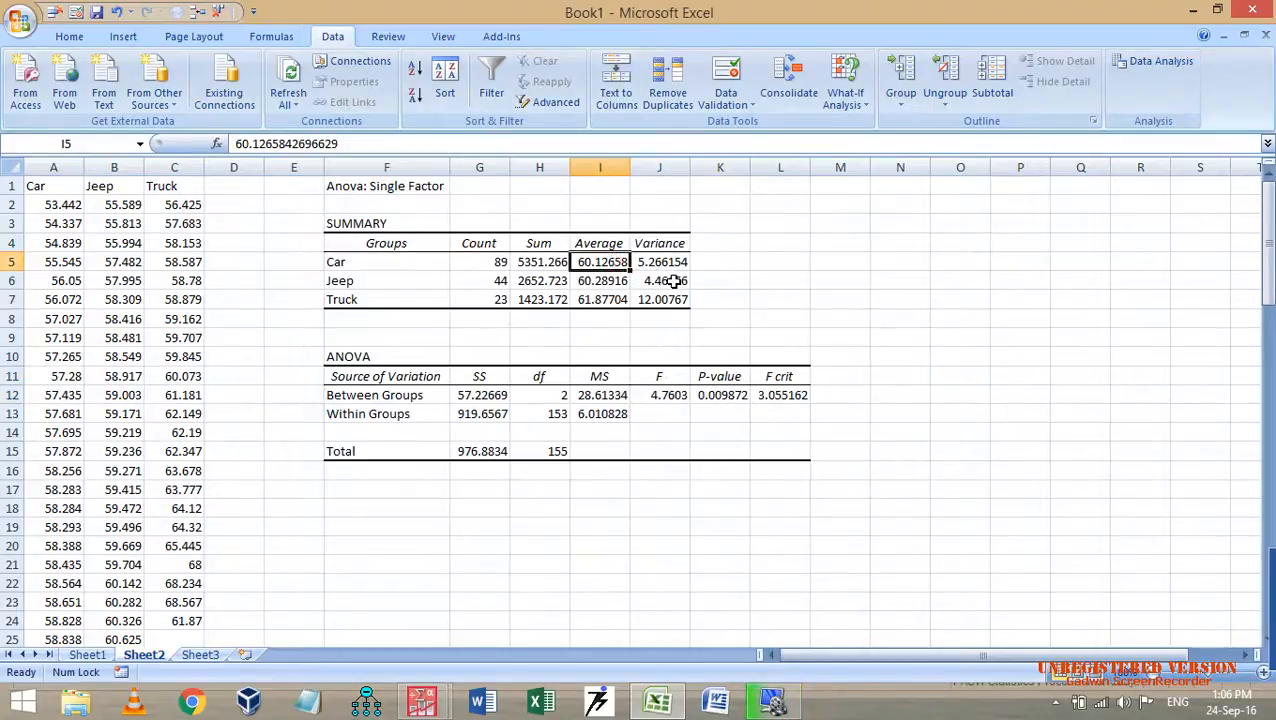
pyautogui.hotkey('alt', 'Tab')
pyautogui.hotkey('alt', 'Tab')
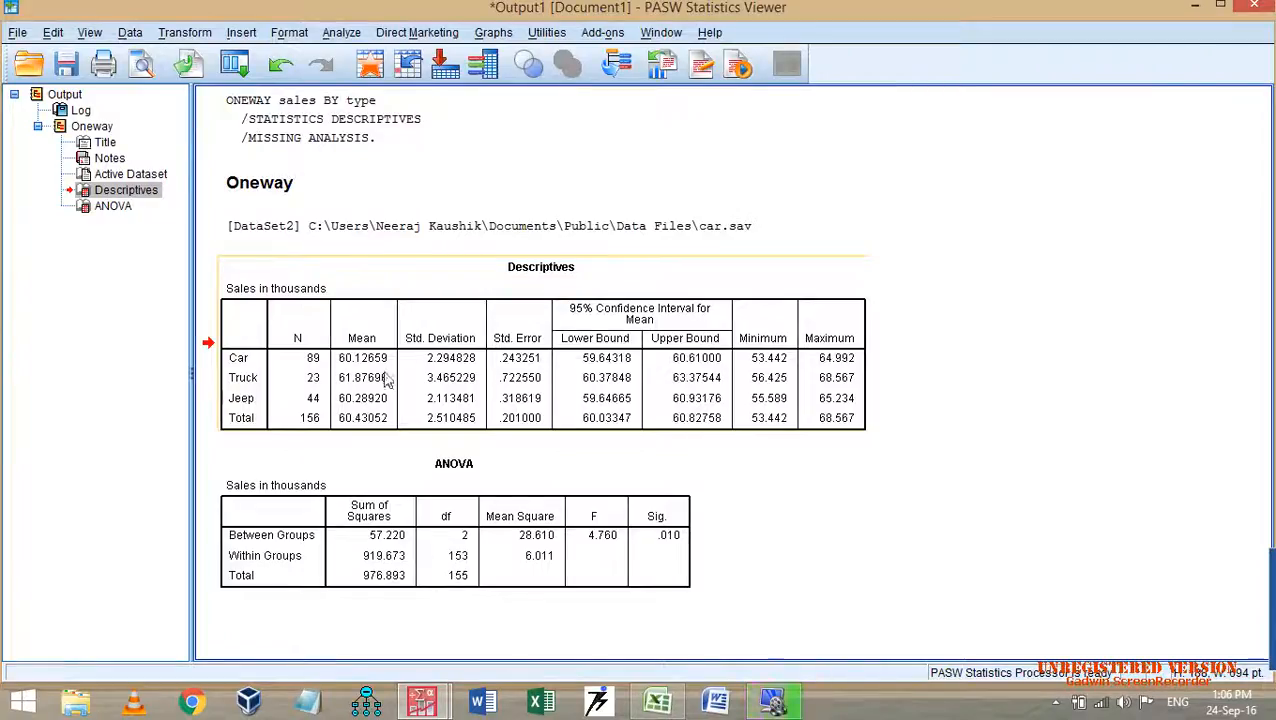
pyautogui.hotkey('alt', 'Tab')
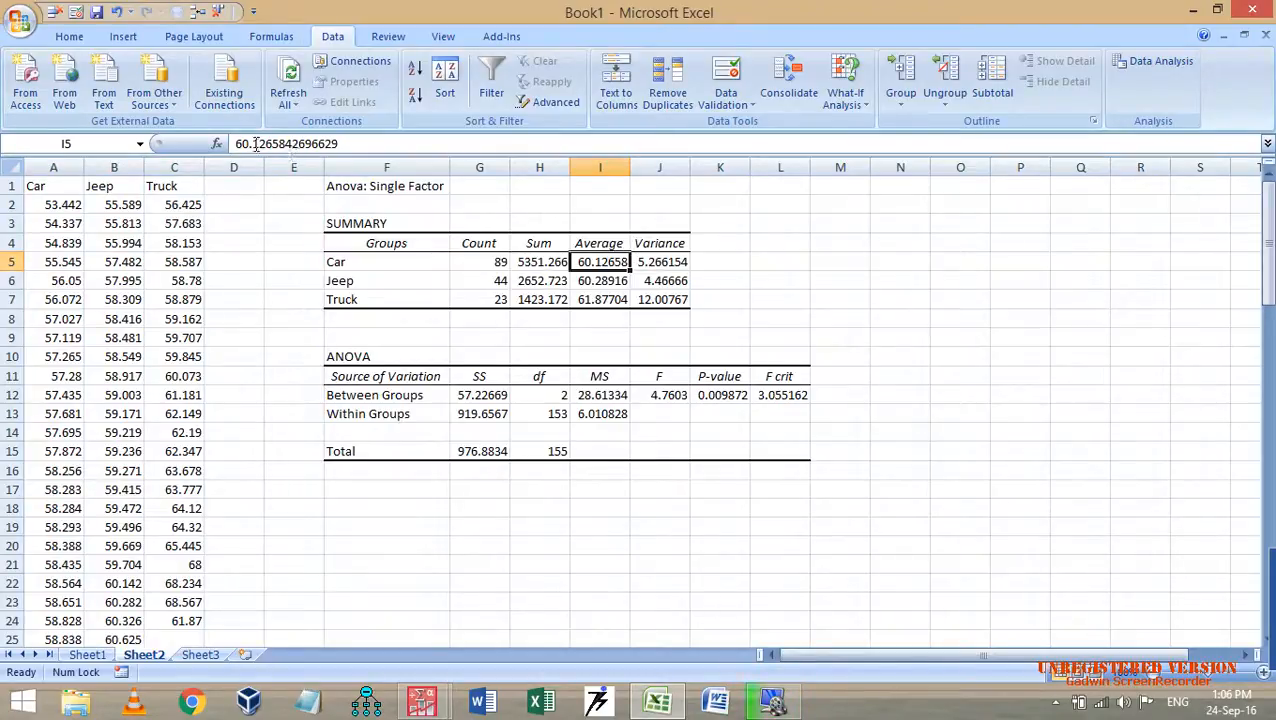
pyautogui.hotkey('alt', 'Tab')
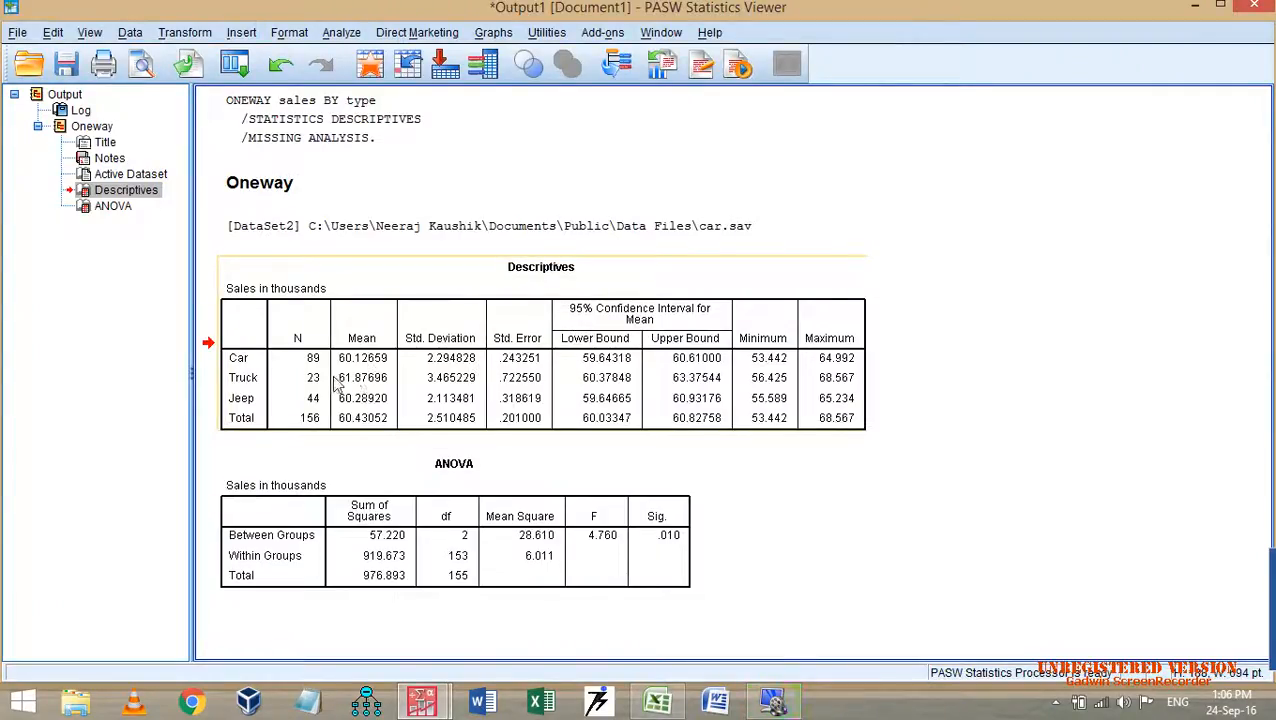
pyautogui.hotkey('alt', 'Tab')
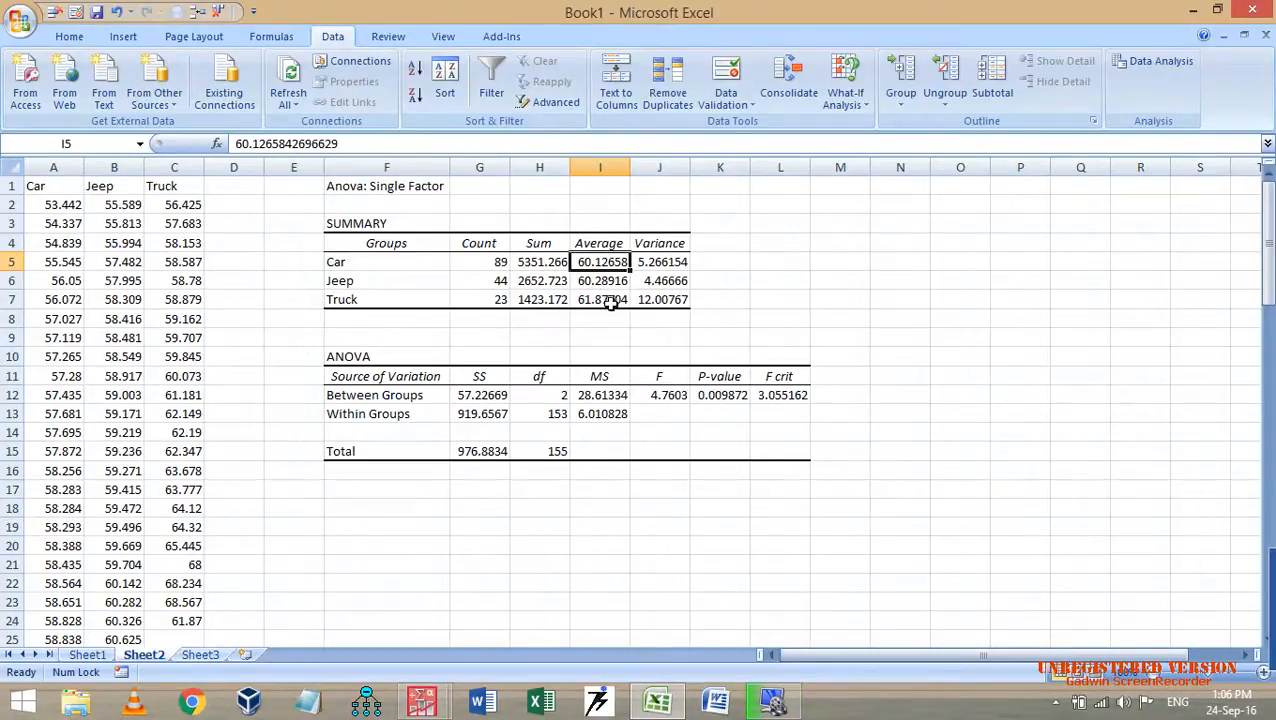
# Compare the Jeep and Truck averages and the total sum of squares in Excel's output with the PASW Oneway tables
pyautogui.click(611, 301)
pyautogui.click(615, 281)
pyautogui.hotkey('alt', 'Tab')
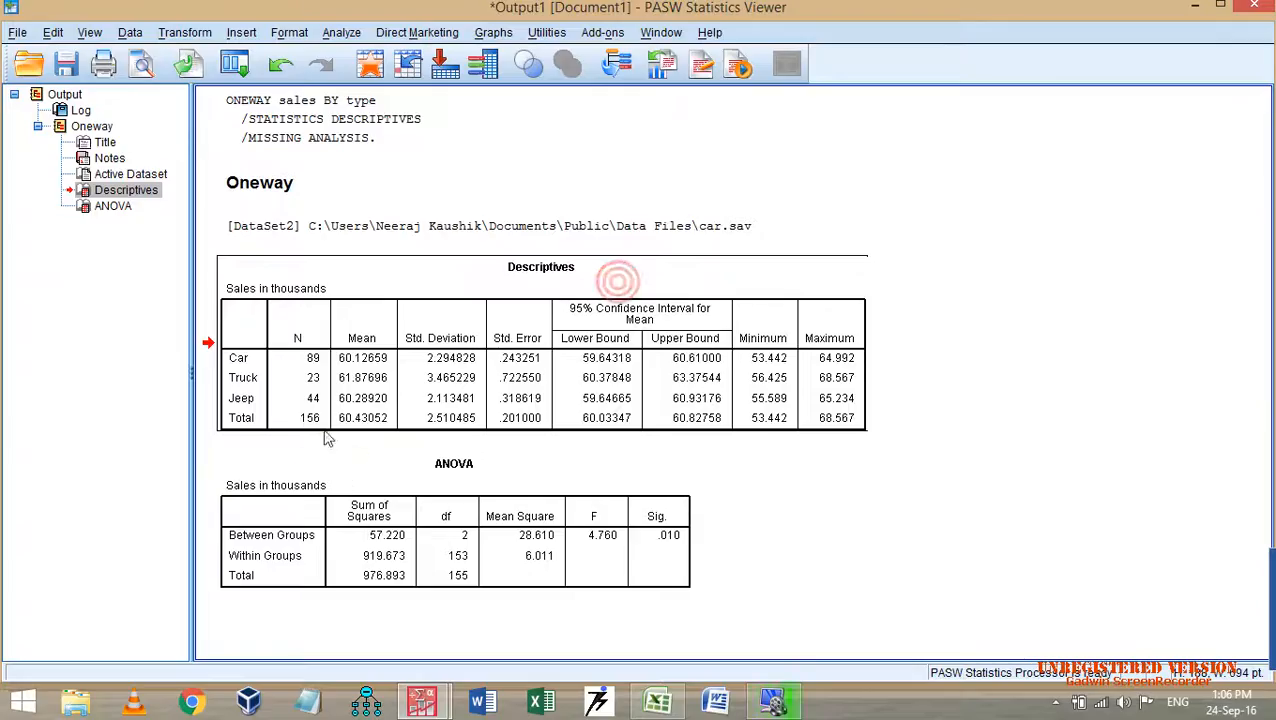
pyautogui.hotkey('alt', 'Tab')
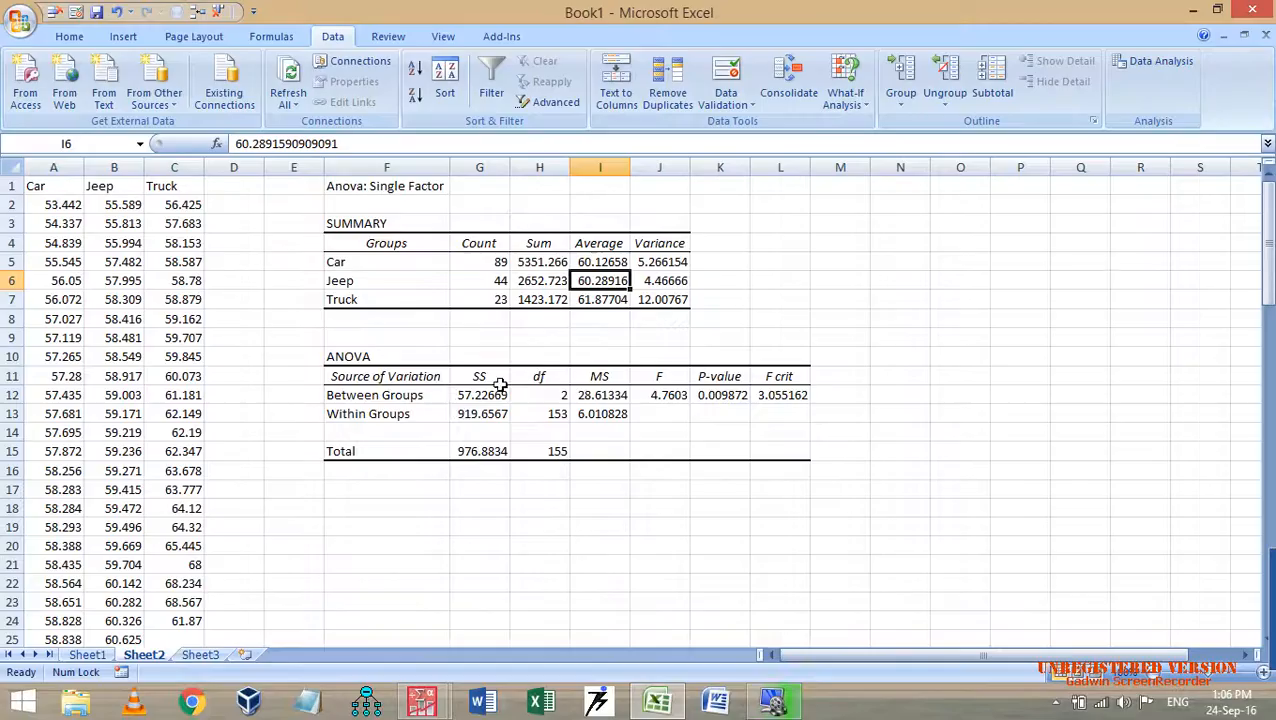
pyautogui.click(494, 452)
pyautogui.hotkey('alt', 'Tab')
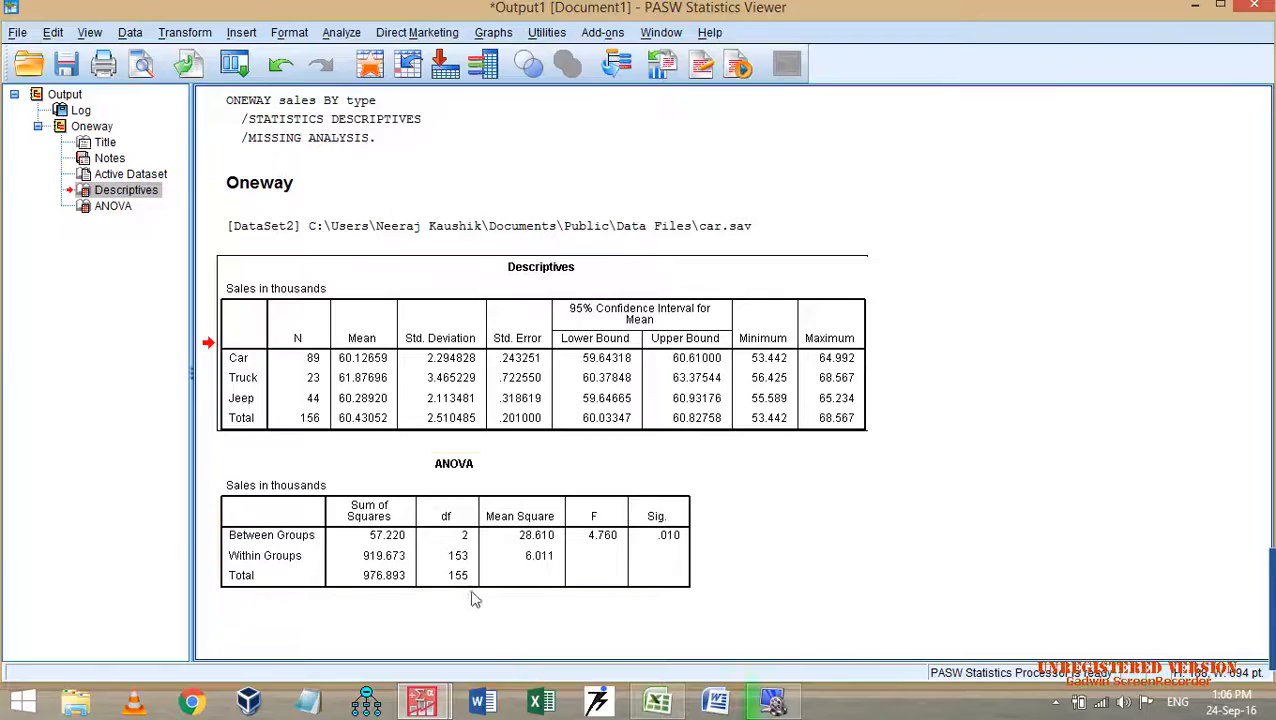
pyautogui.click(379, 581)
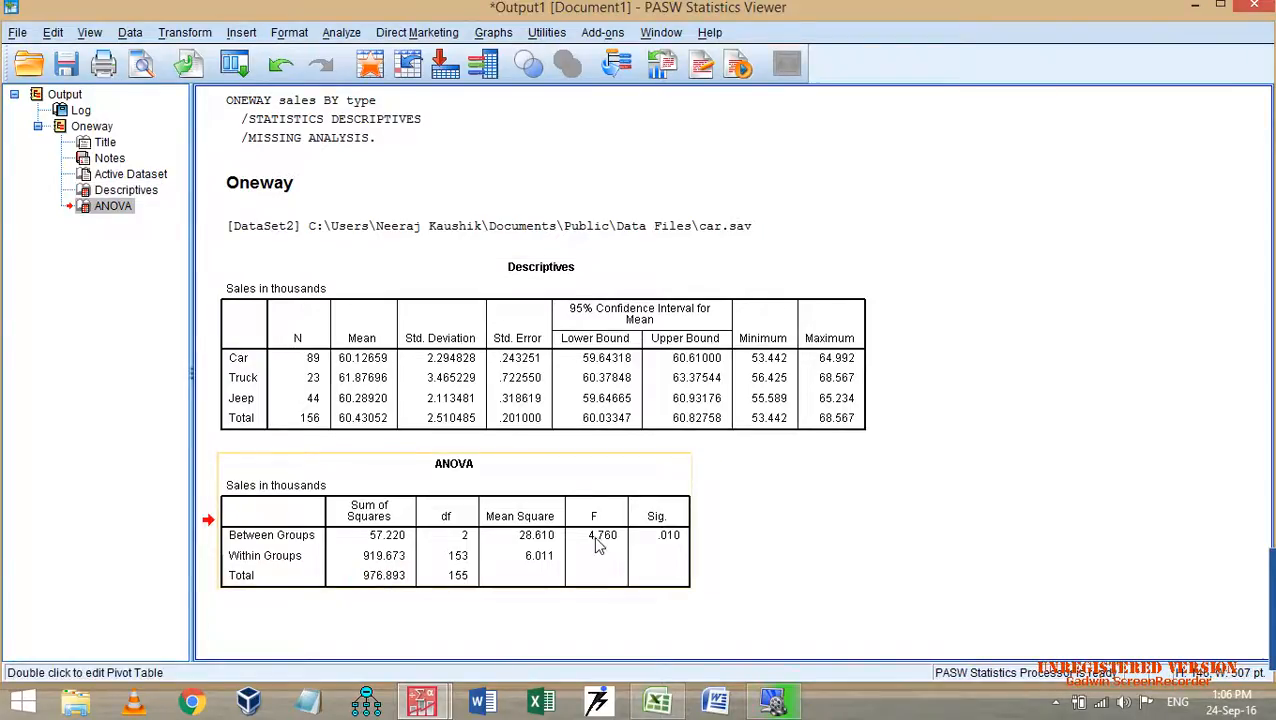
# Check the between-groups F and P-value in Excel against F and Sig. in the PASW Statistics Viewer's ANOVA table
pyautogui.hotkey('alt', 'Tab')
pyautogui.click(673, 396)
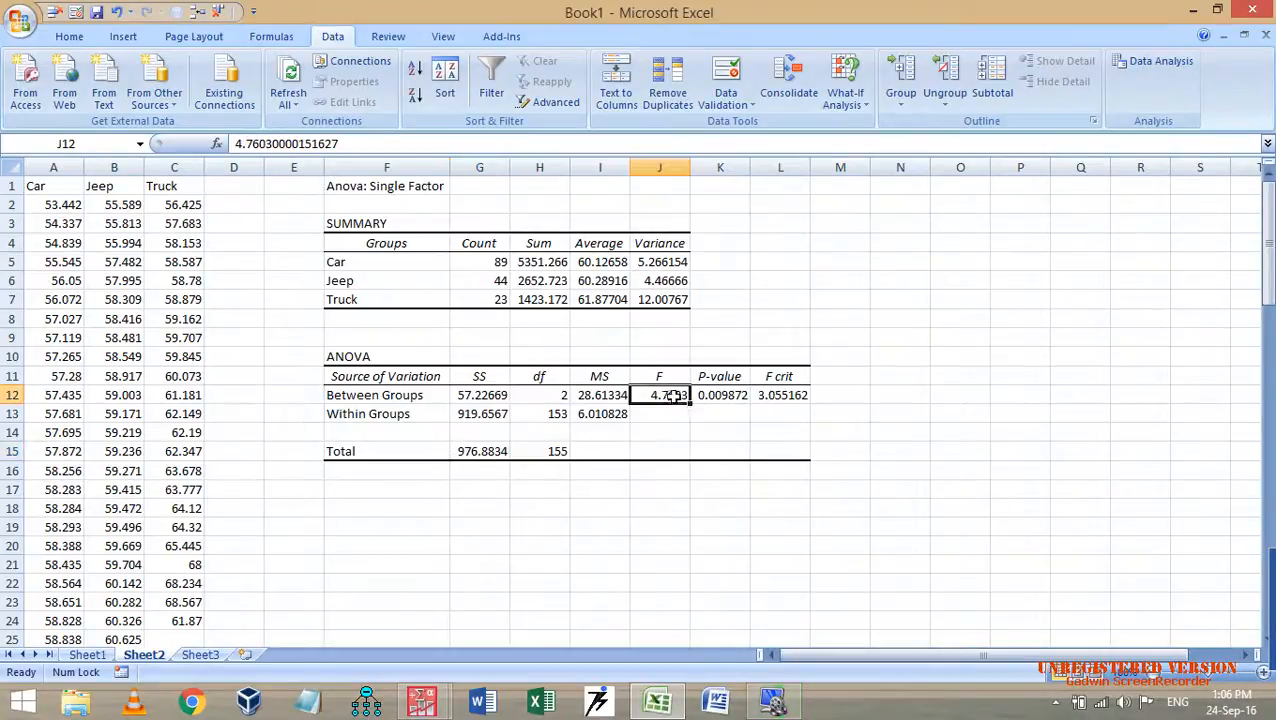
pyautogui.click(721, 395)
pyautogui.hotkey('alt', 'Tab')
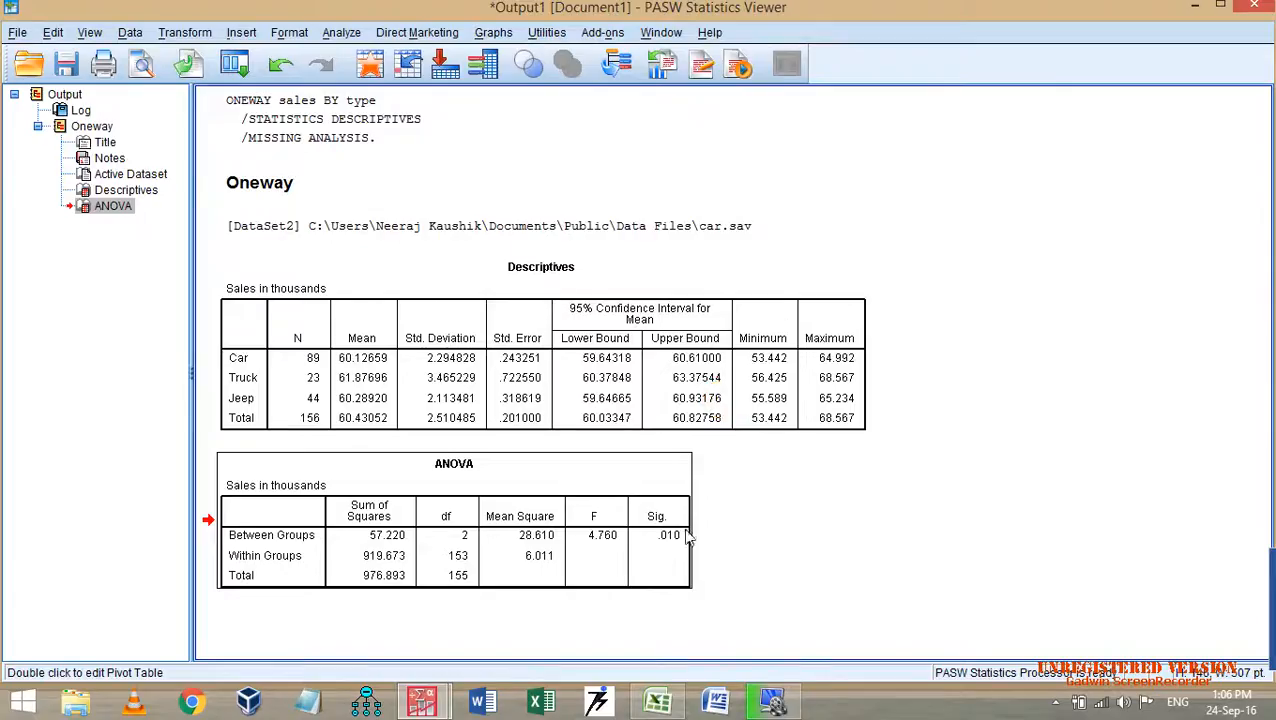
pyautogui.hotkey('alt', 'Tab')
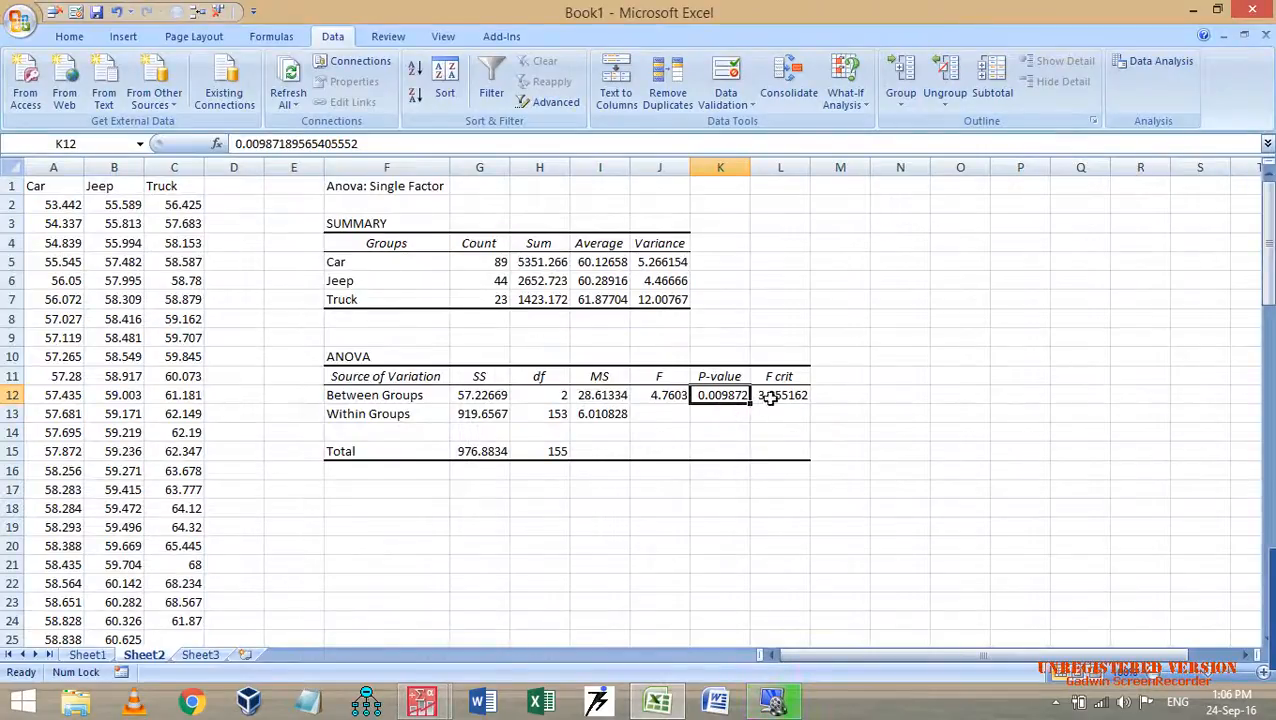
# Examine the F crit value in Excel's ANOVA table alongside the degrees of freedom and the calculated F
pyautogui.click(788, 395)
pyautogui.moveTo(789, 377); pyautogui.dragTo(792, 409)
pyautogui.click(794, 355)
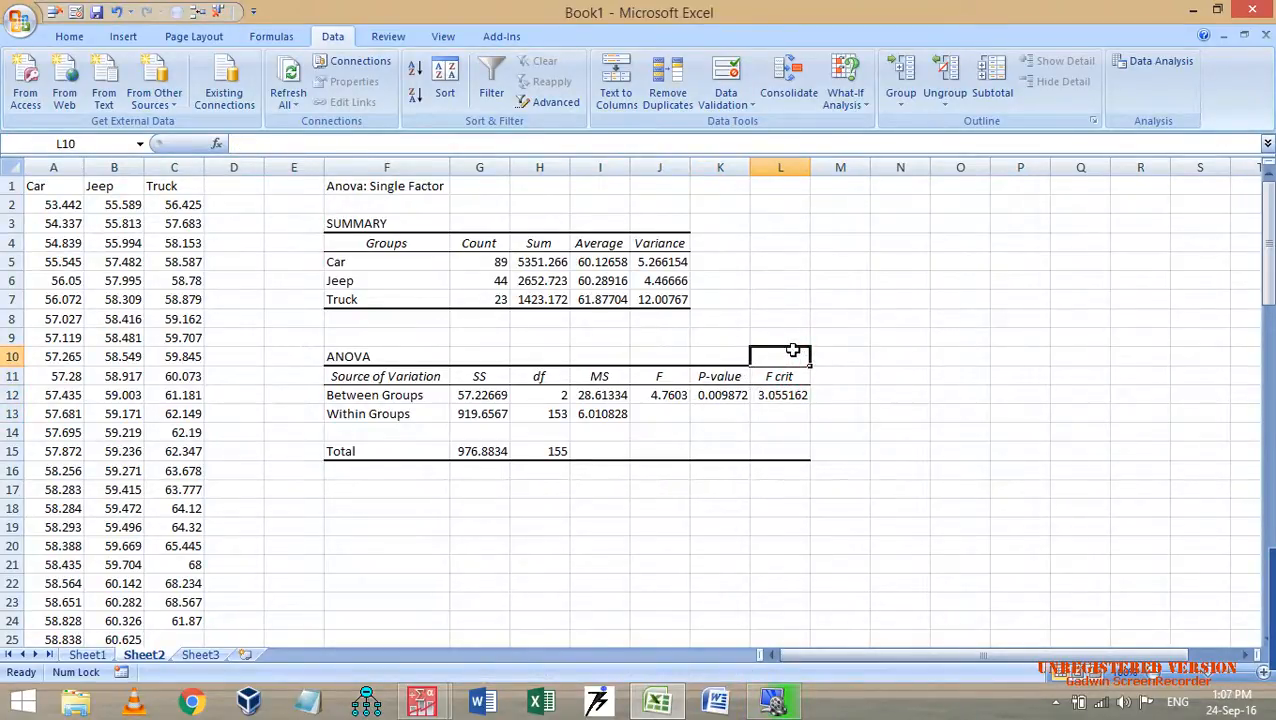
pyautogui.click(555, 413)
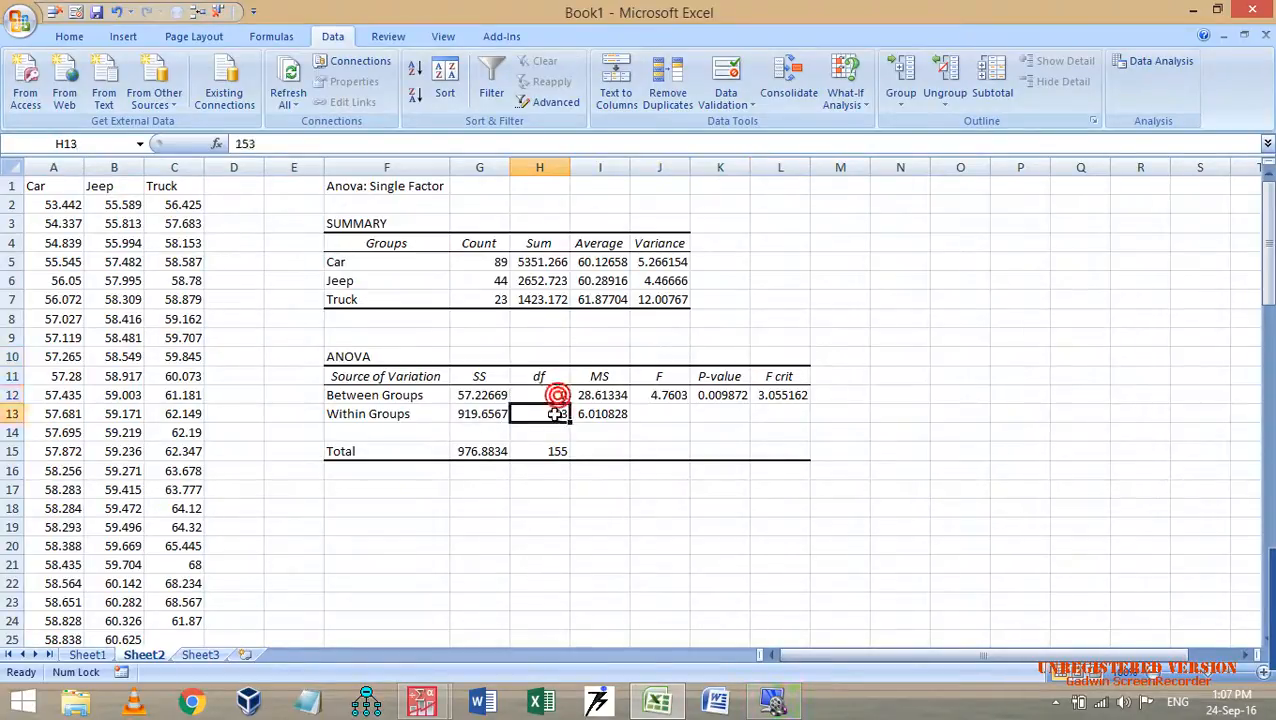
pyautogui.click(785, 395)
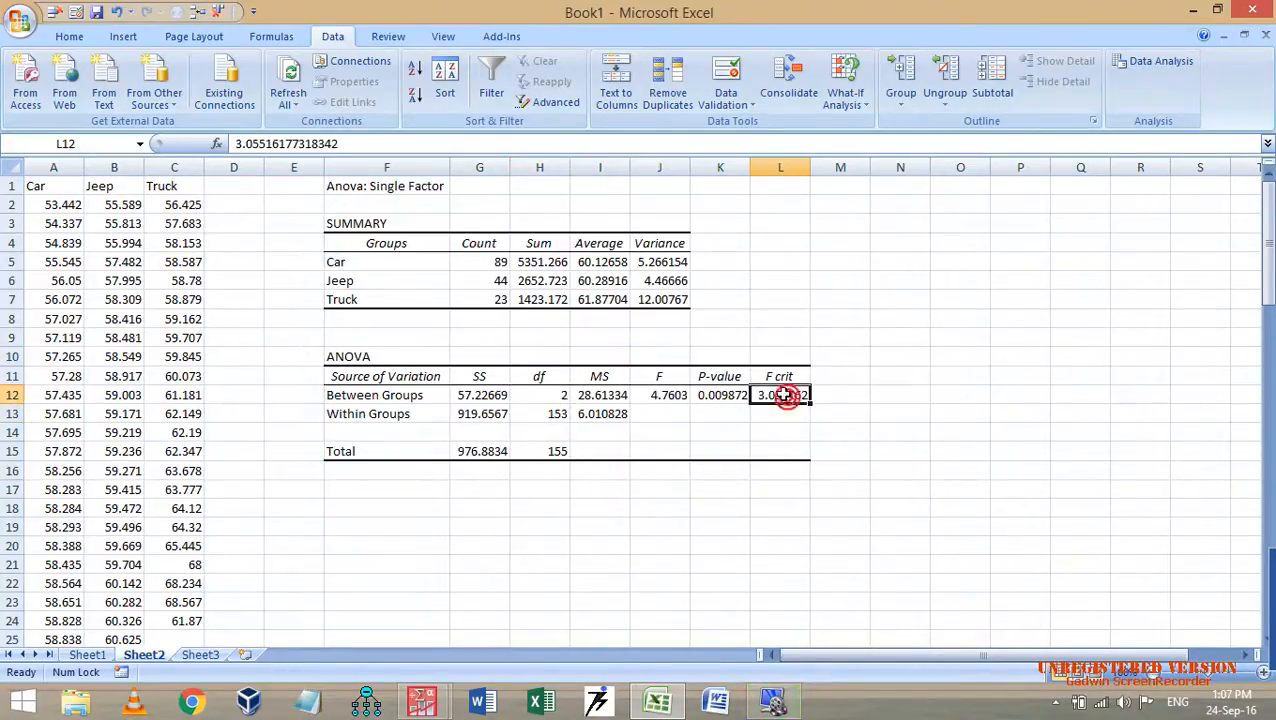
pyautogui.click(662, 396)
pyautogui.click(782, 395)
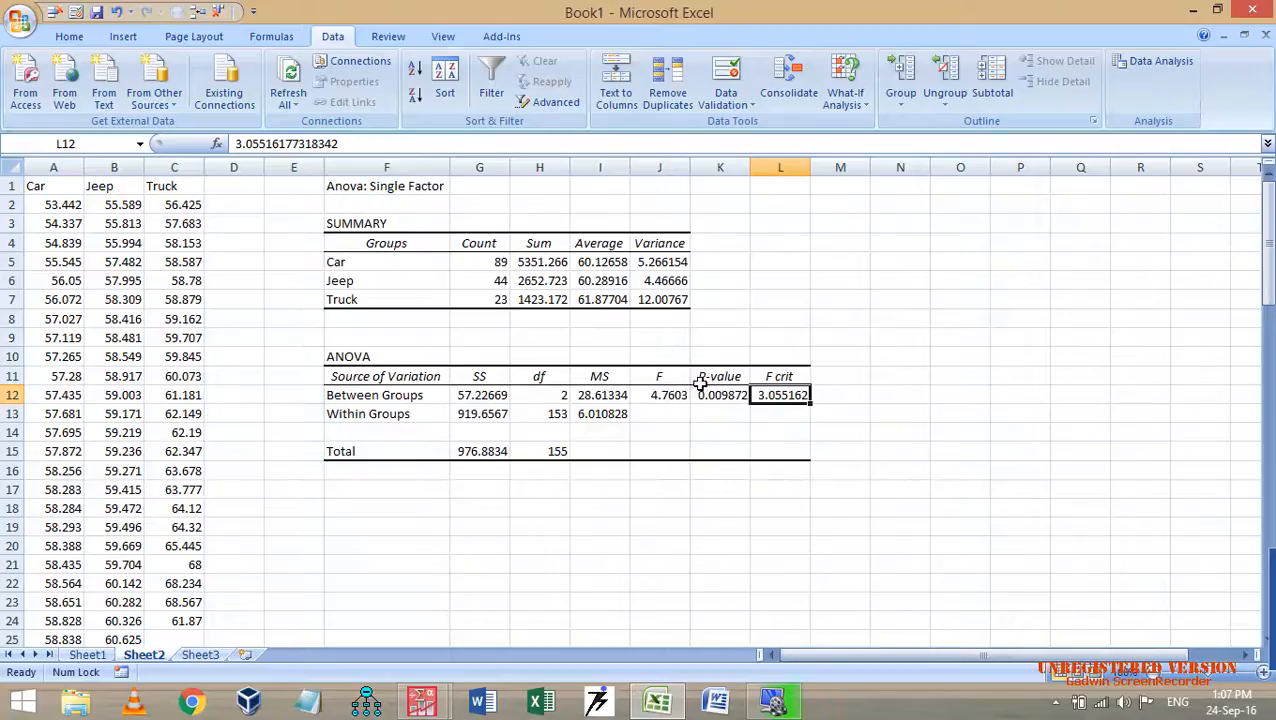
# Review Excel's group summary against the PASW Descriptives table and select the whole Excel ANOVA output, F1:L15
pyautogui.click(533, 266)
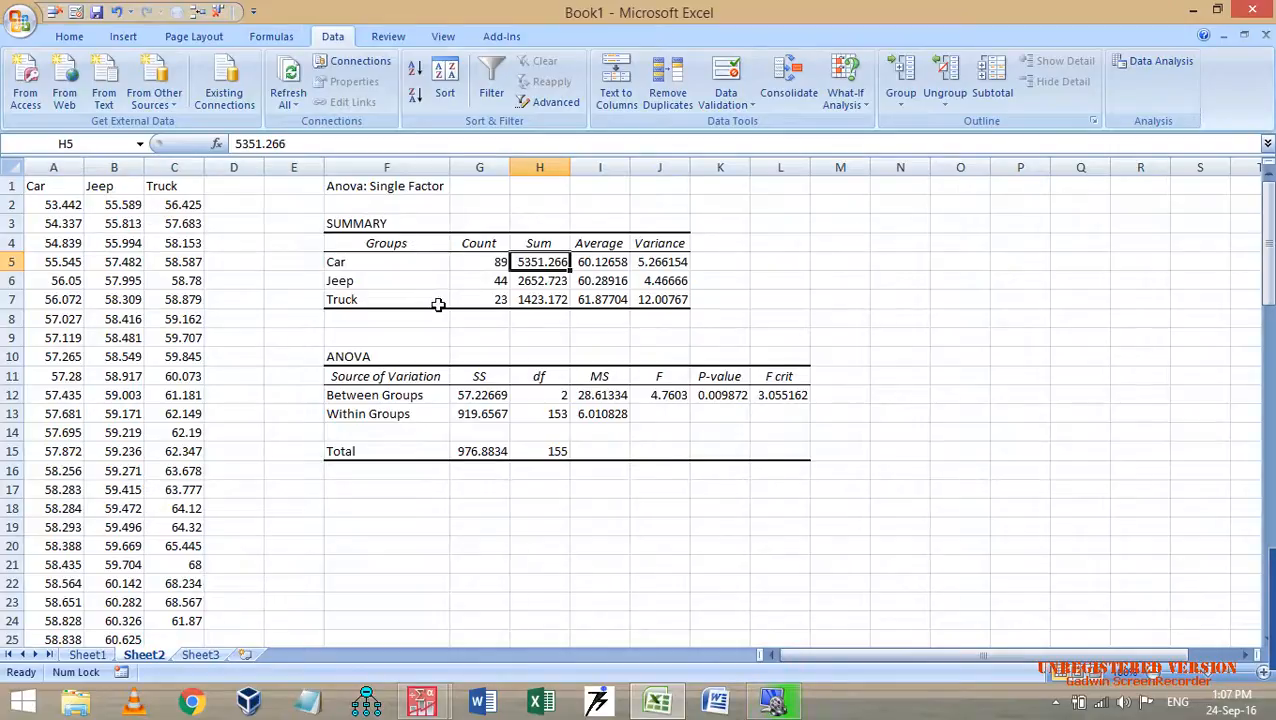
pyautogui.hotkey('alt', 'Tab')
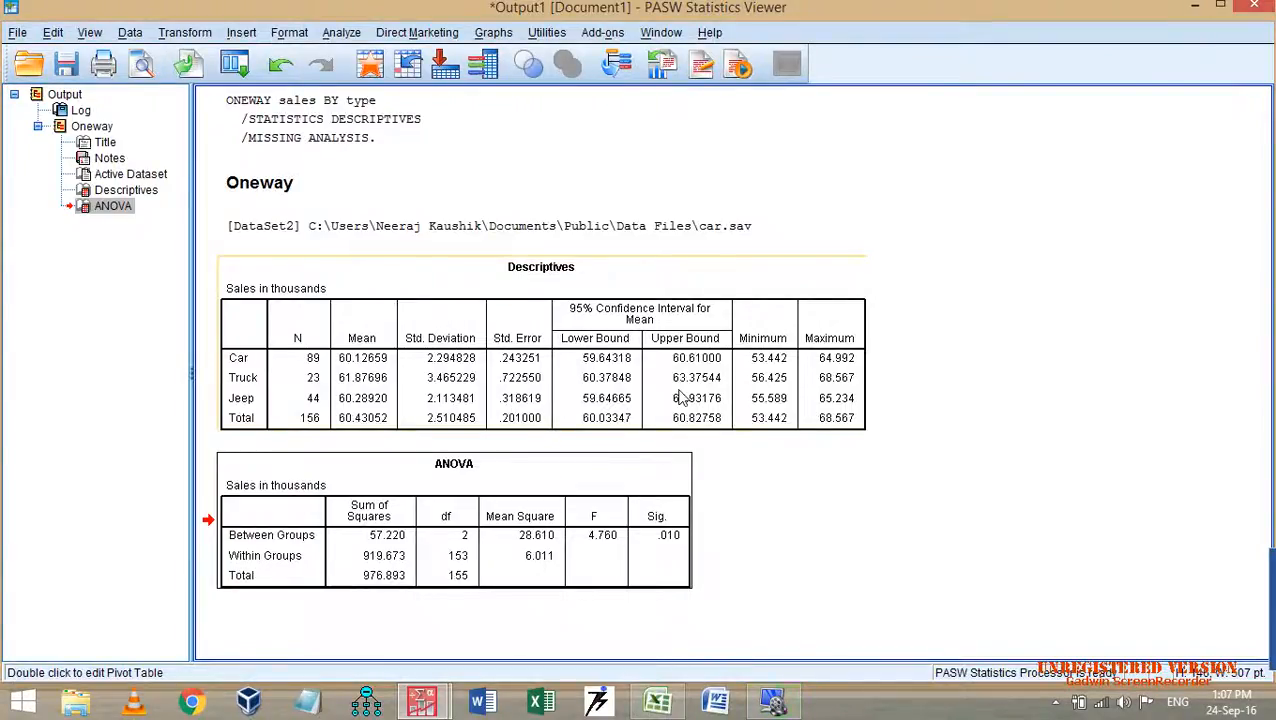
pyautogui.hotkey('alt', 'Tab')
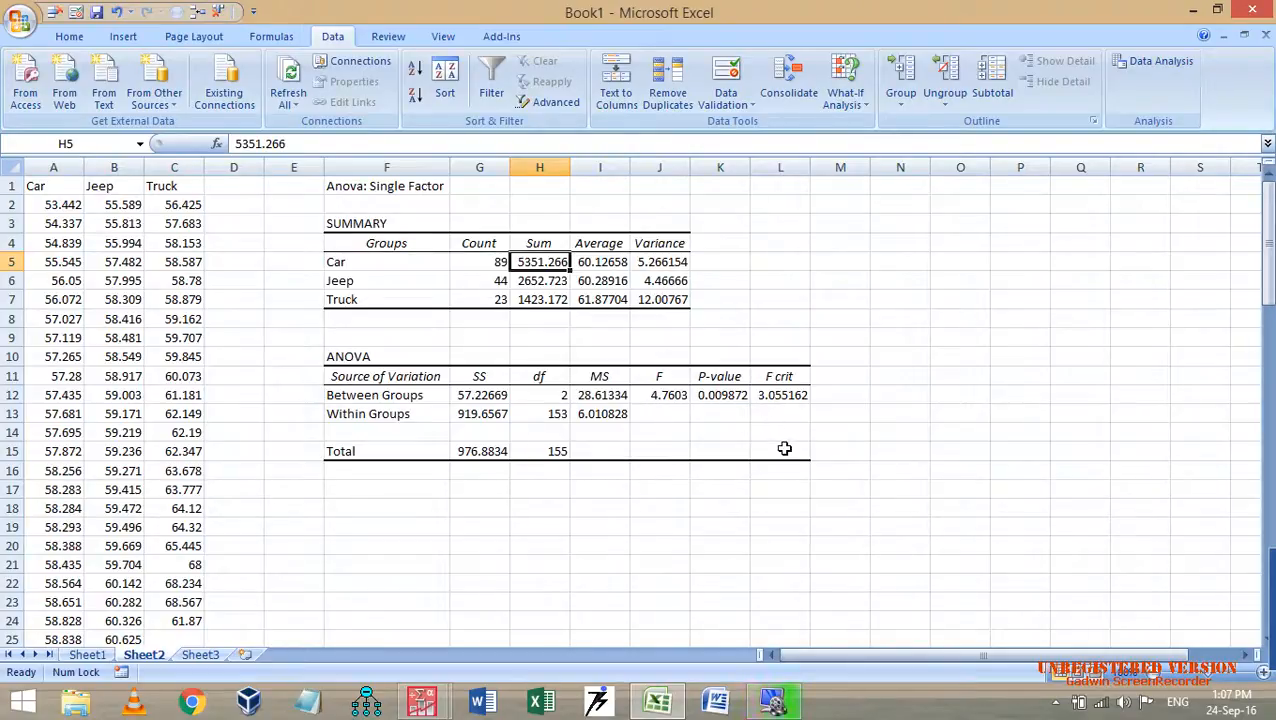
pyautogui.moveTo(783, 447); pyautogui.dragTo(400, 186)
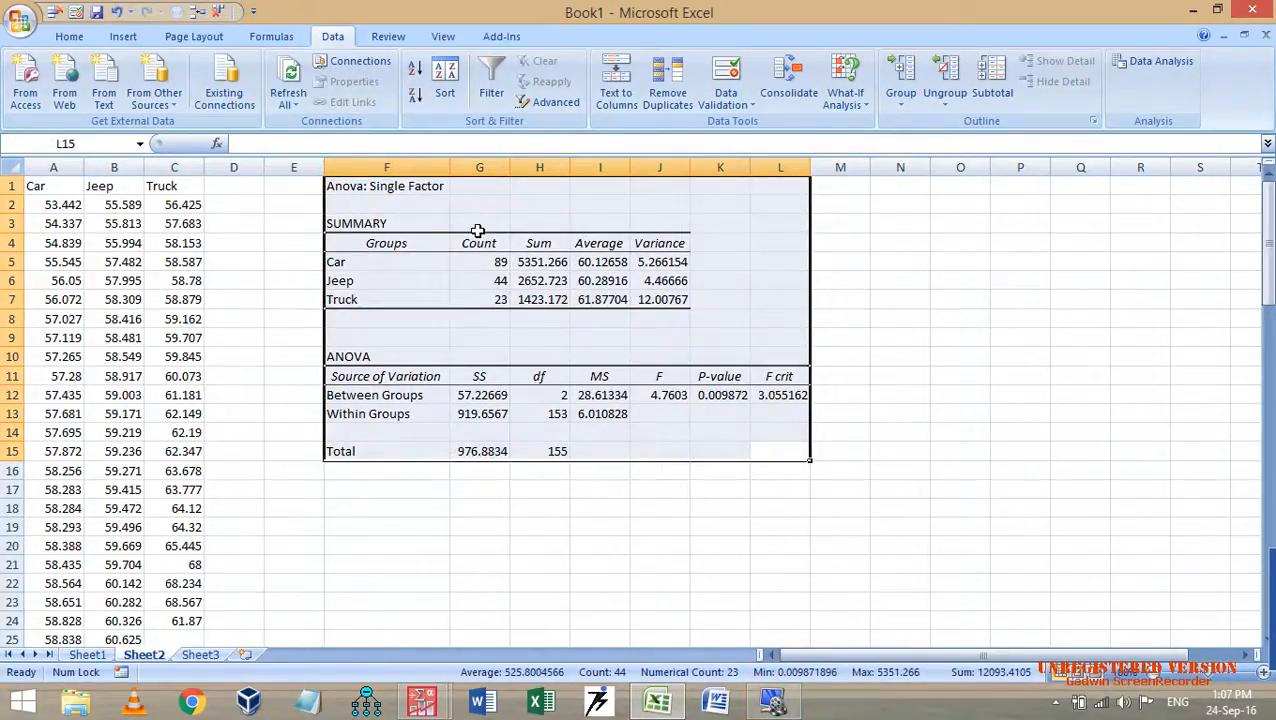